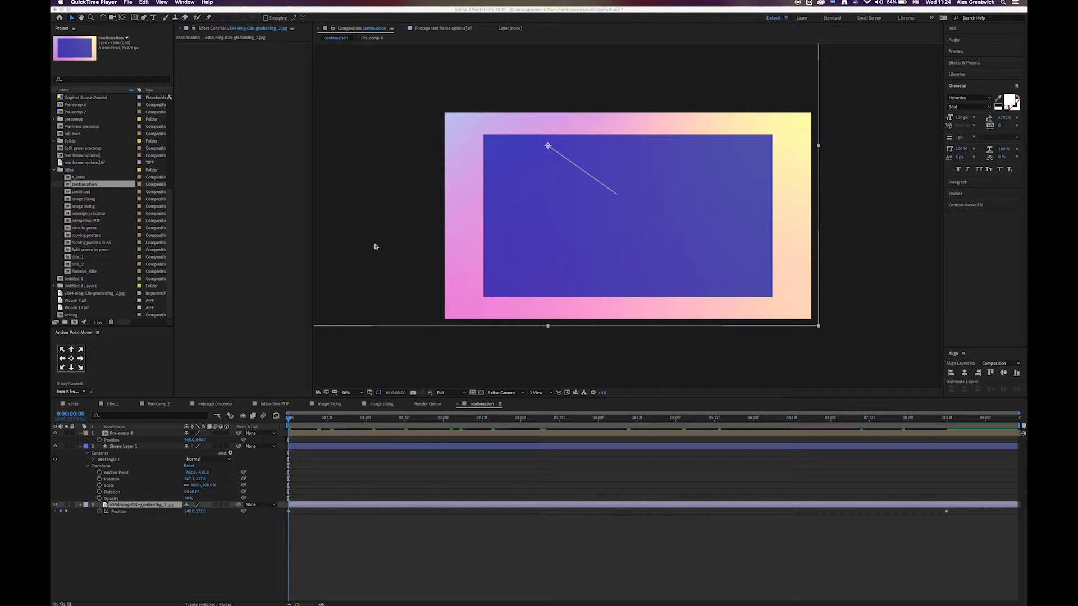
- Add the continuation composition to the Adobe Media Encoder queue and dismiss the open Image Sizing export settings
click(379, 191)
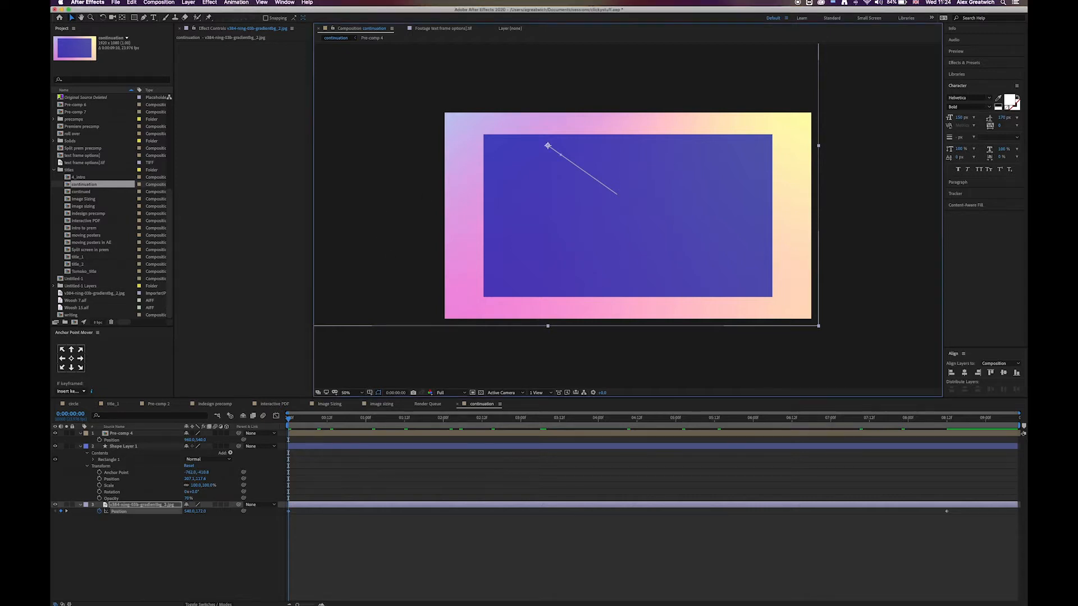
click(313, 558)
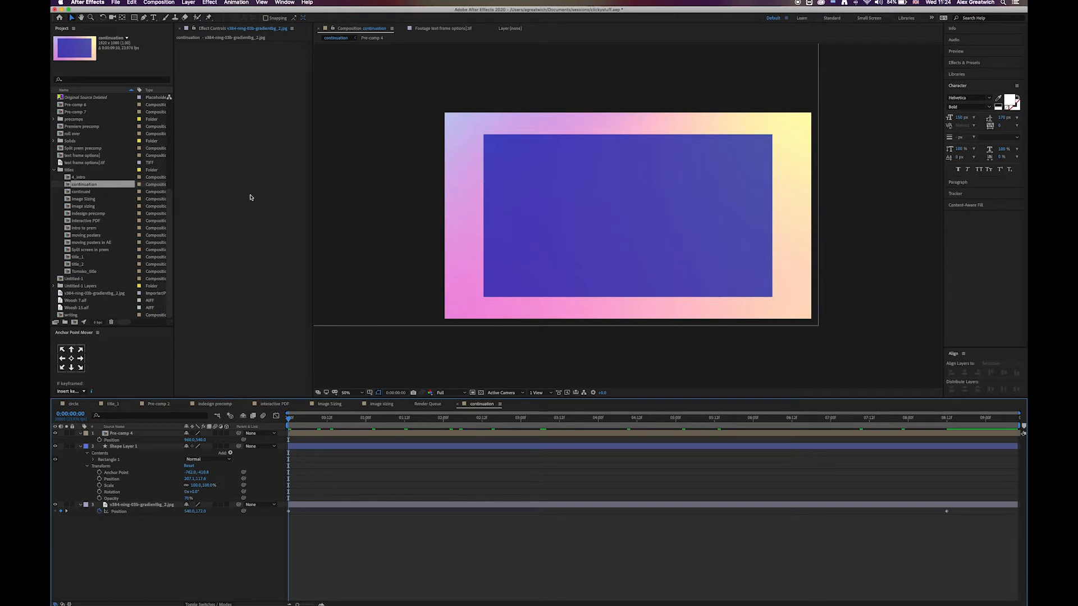
click(117, 2)
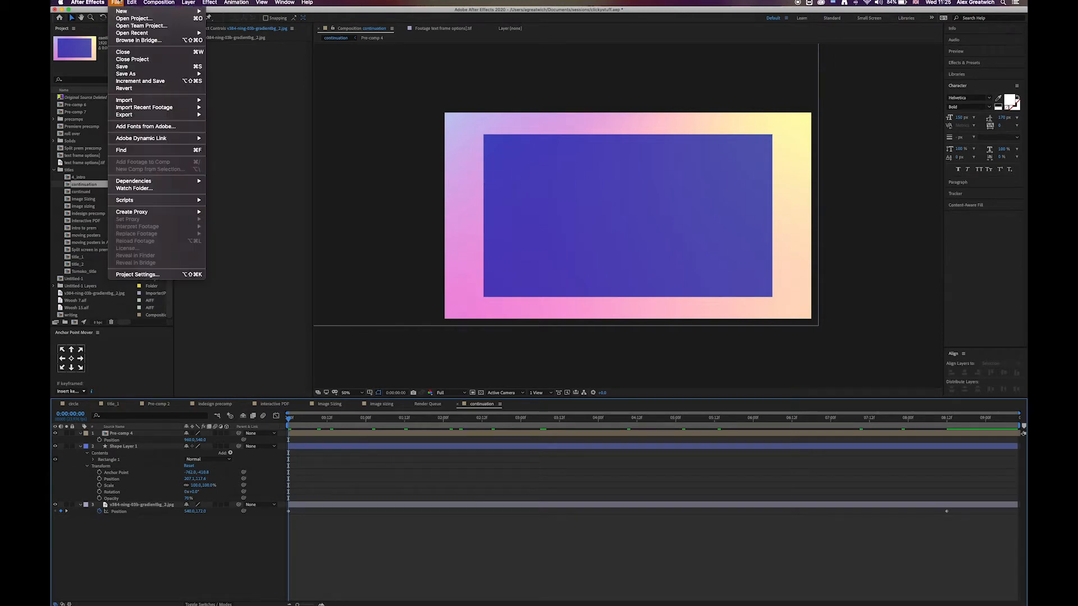
mouse_move(145, 115)
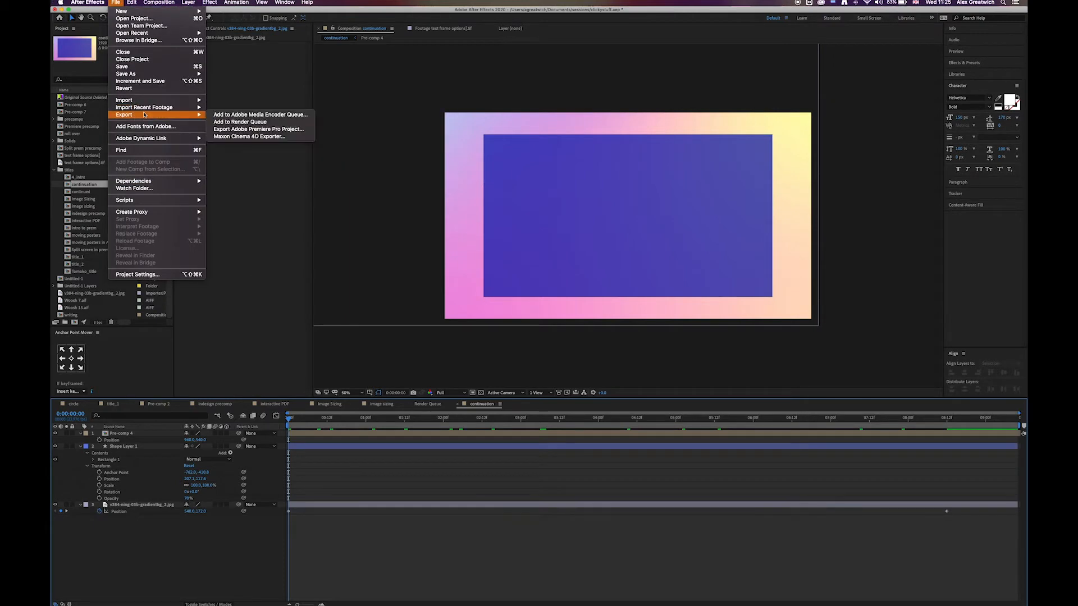
click(265, 116)
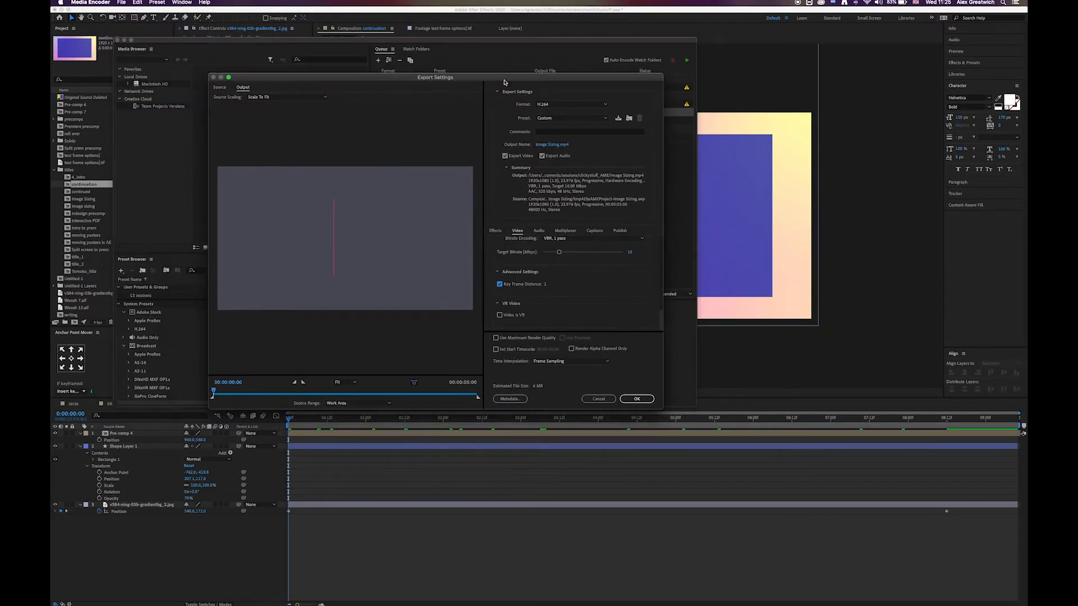
click(605, 395)
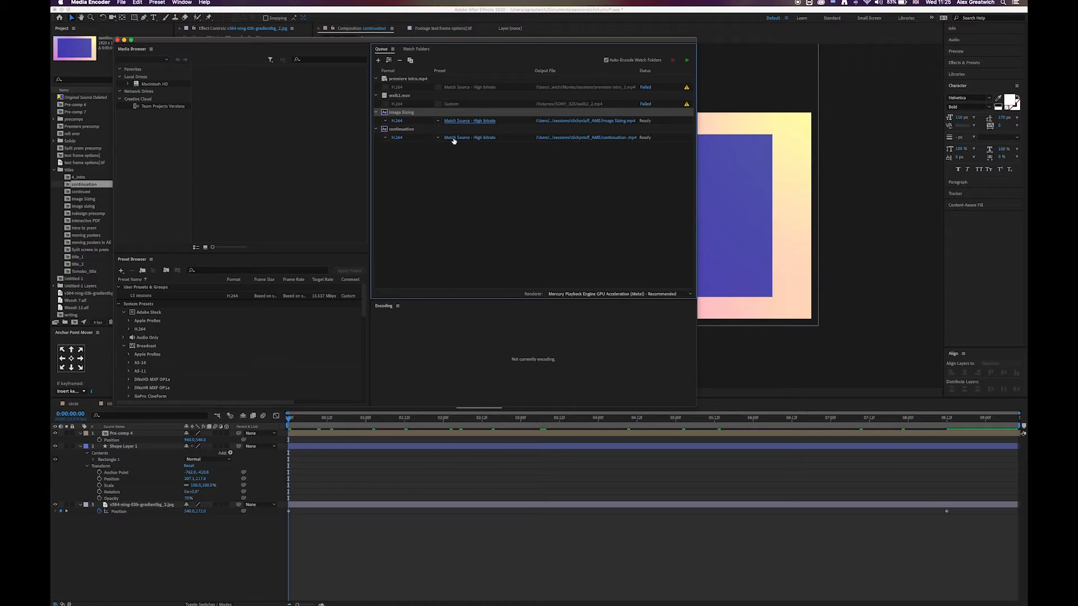
- Remove the Image Sizing item from the encoding queue
click(415, 133)
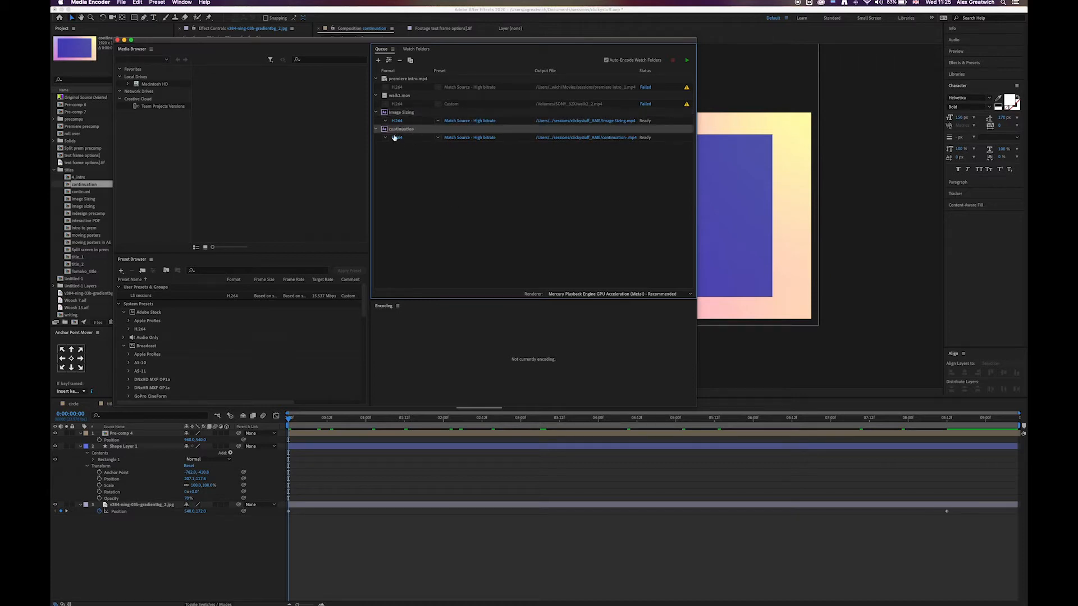
click(422, 113)
key(Delete)
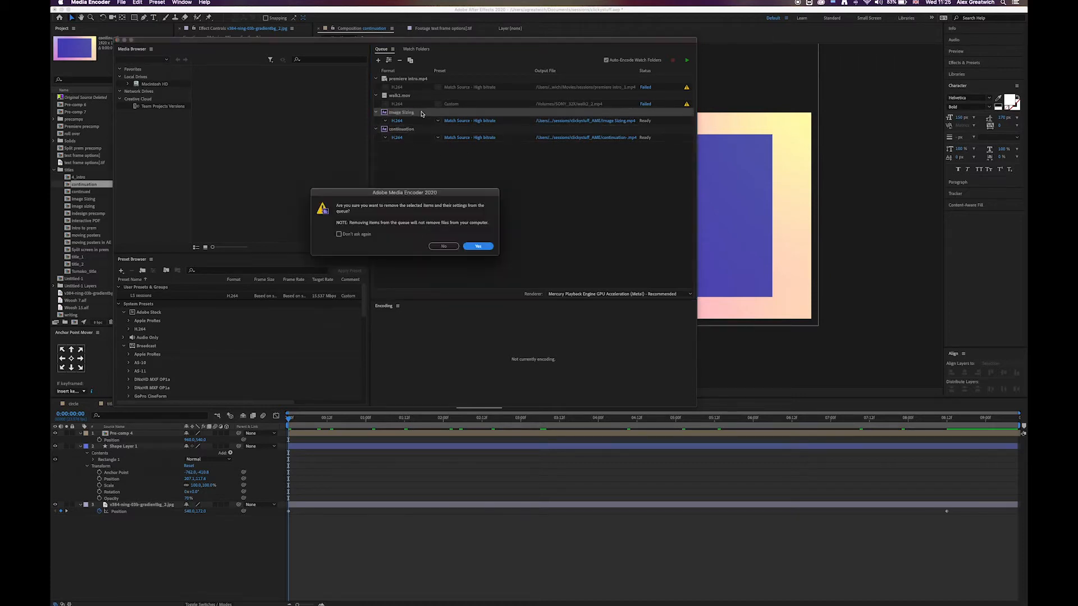
click(479, 246)
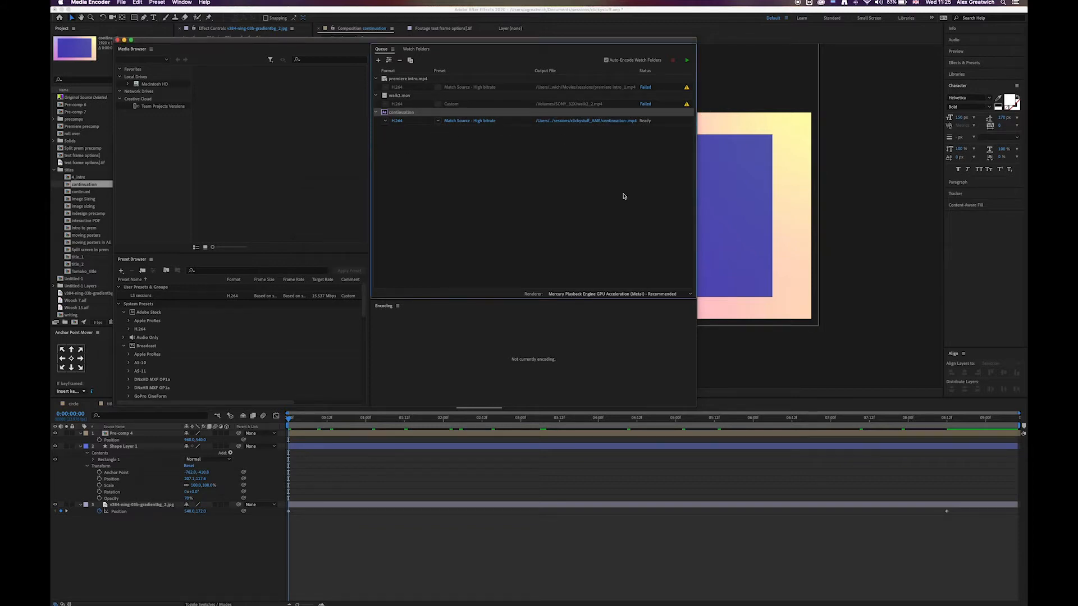
- Return to After Effects and add the continuation composition to its own render queue
click(424, 42)
drag(424, 42, 622, 154)
click(574, 53)
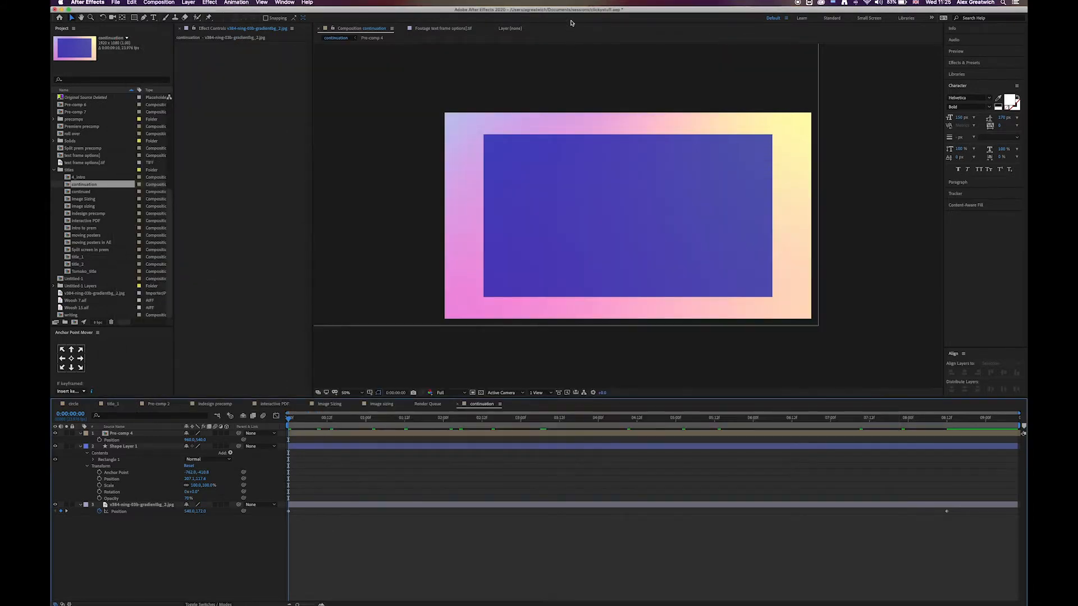
click(116, 2)
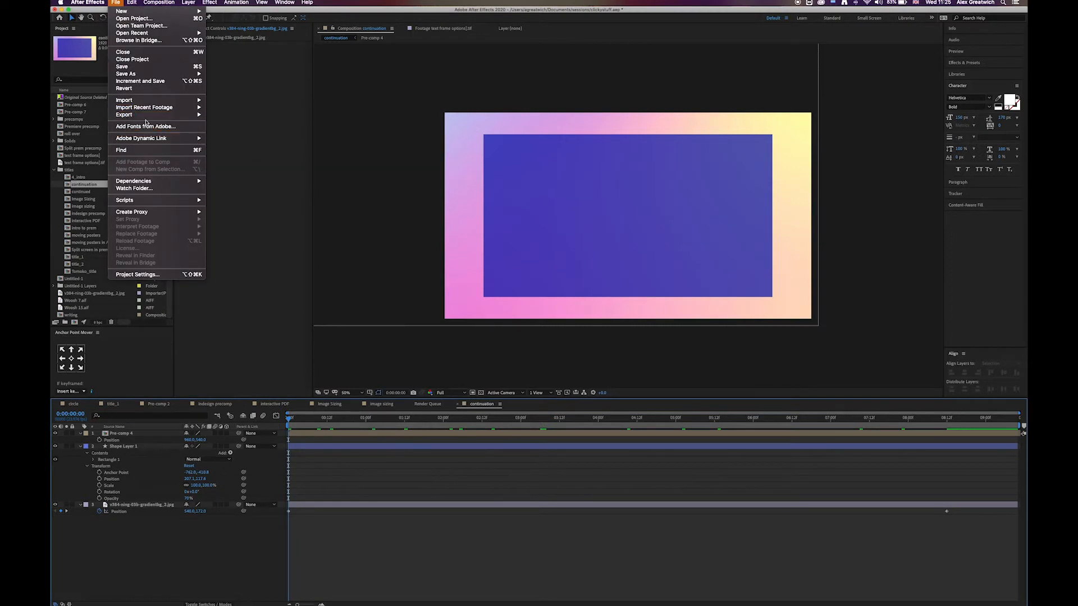
mouse_move(140, 115)
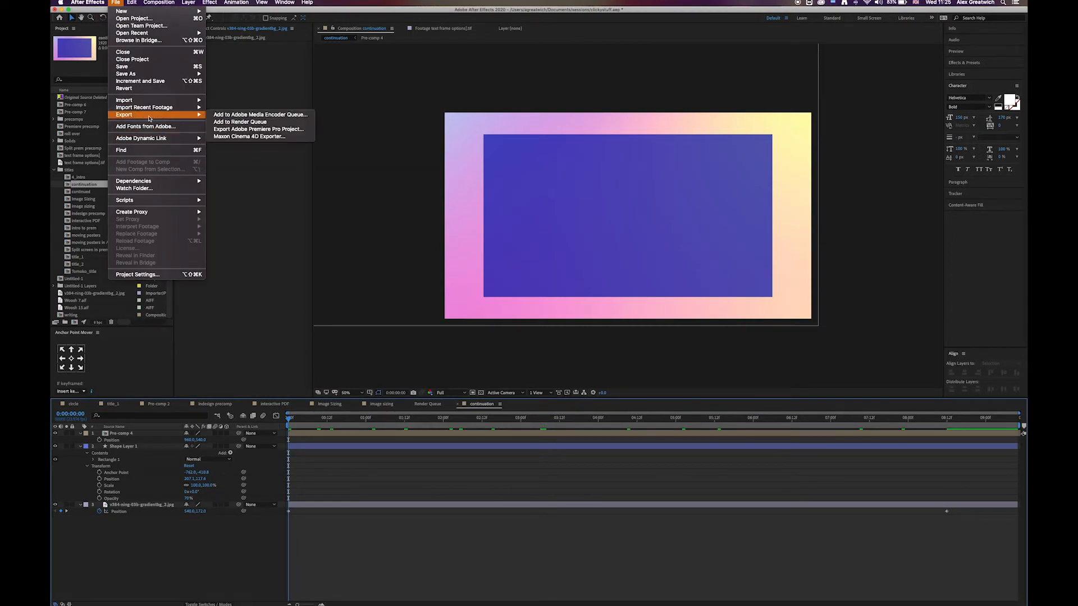
click(253, 123)
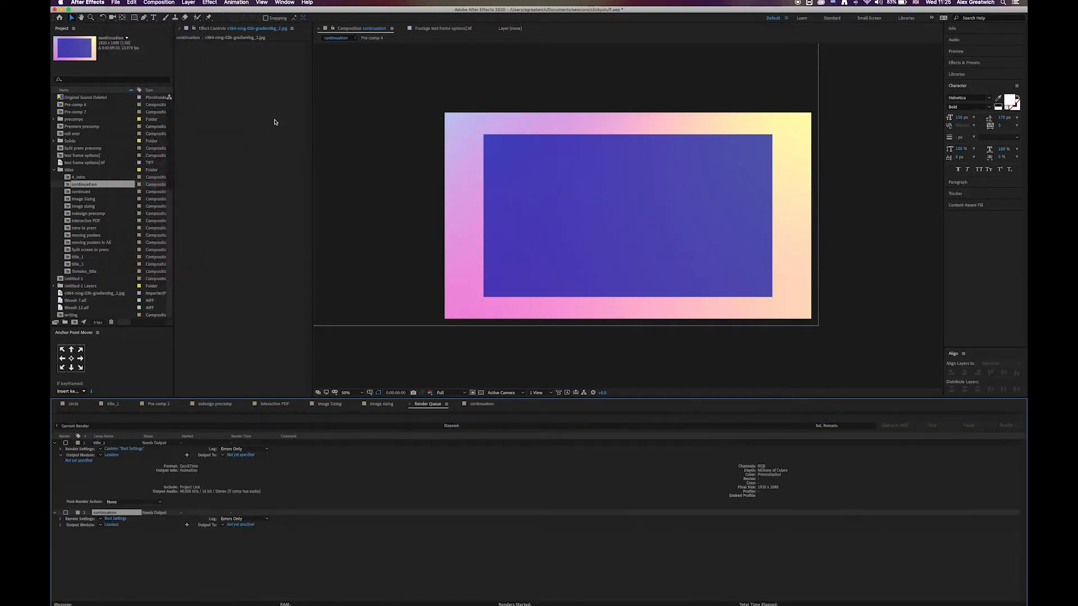
- Delete the title_1 item from the render queue
click(152, 441)
click(109, 443)
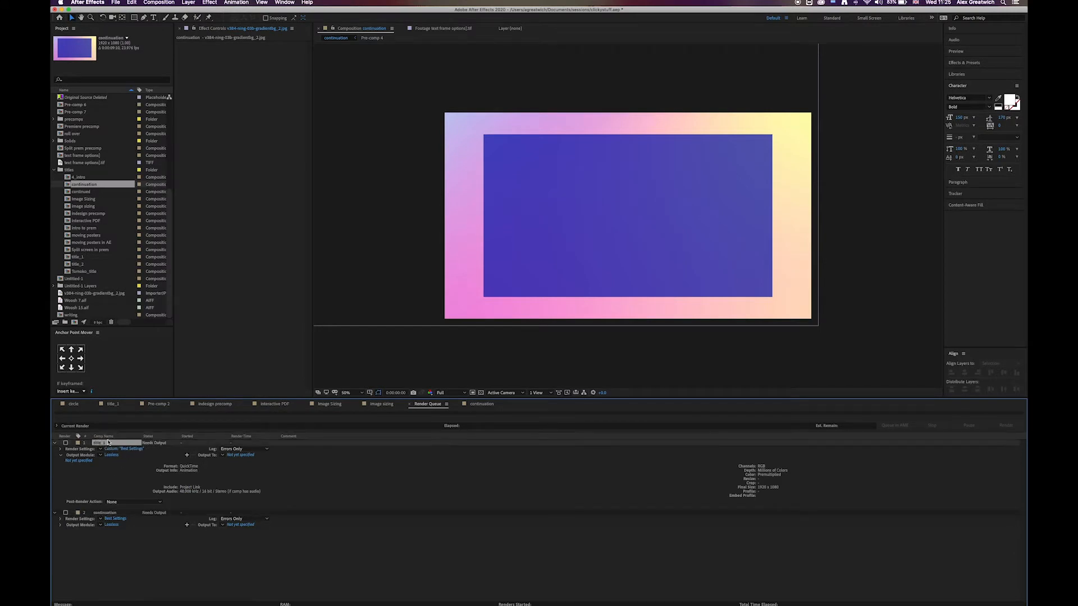
key(Delete)
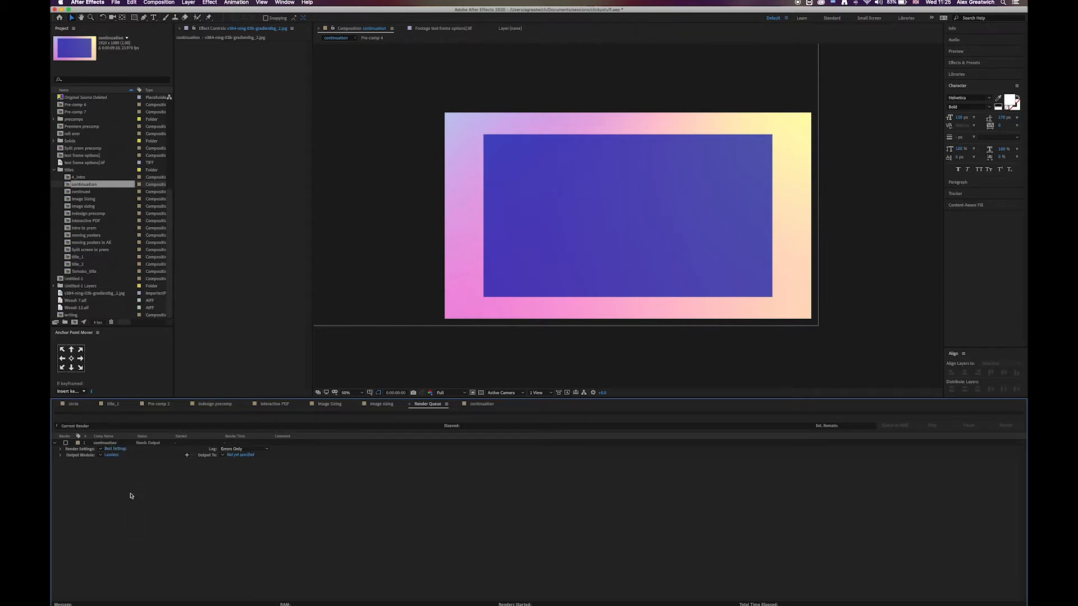
- Open the custom output module settings for the continuation render item and look at the post-render action choices
click(101, 450)
click(104, 464)
click(102, 455)
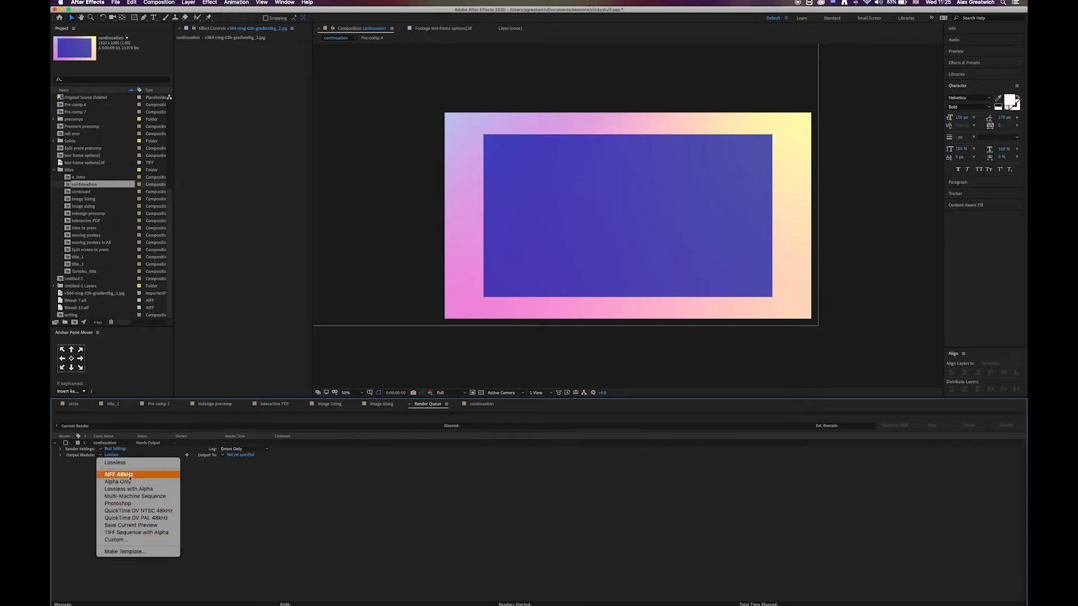
click(124, 541)
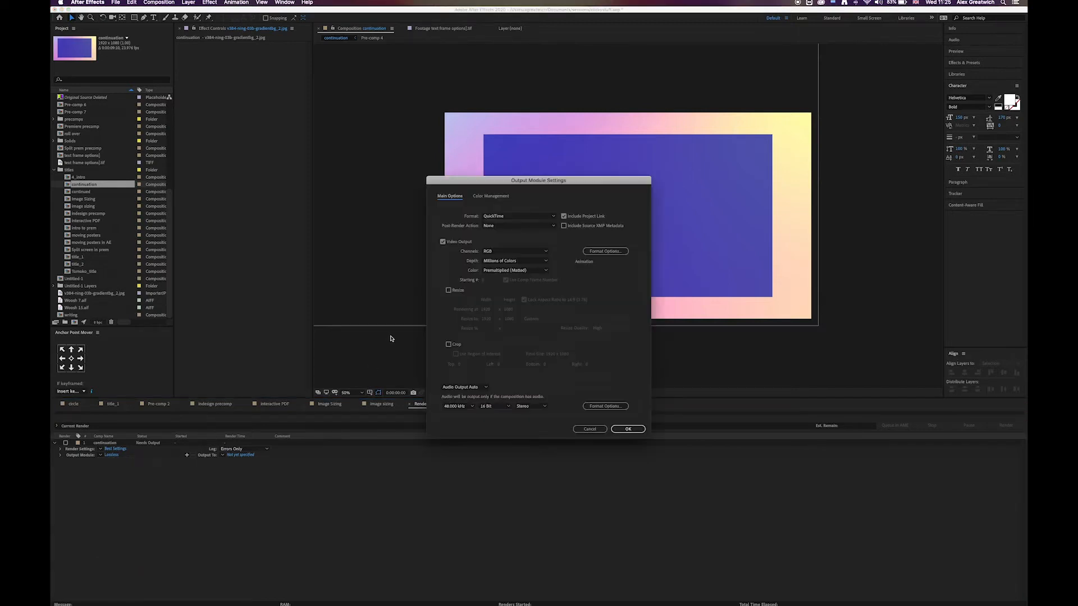
click(501, 225)
click(463, 224)
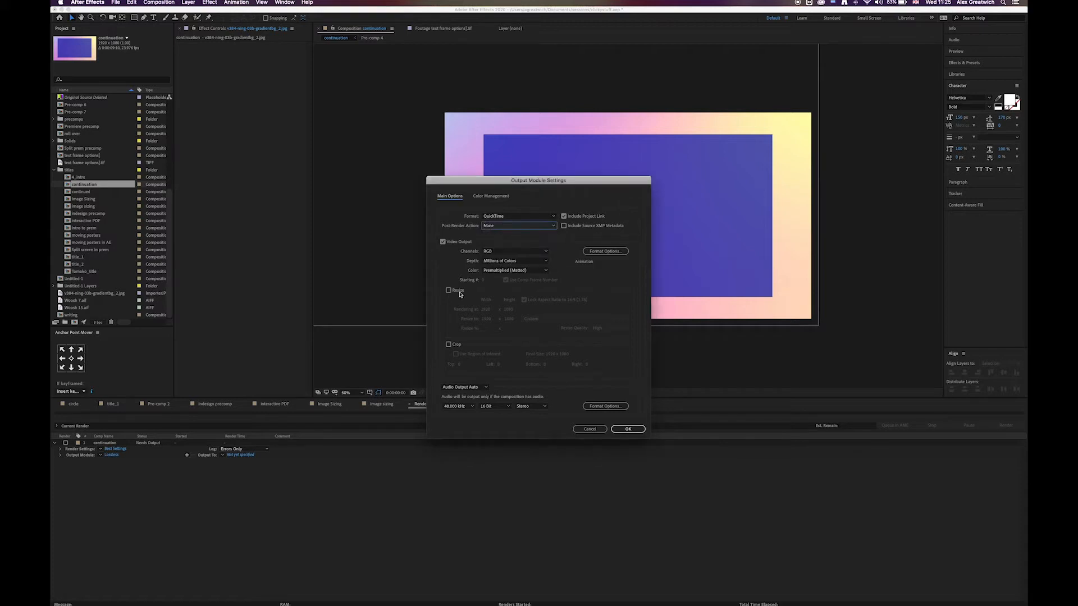
- Examine the video codecs offered in the QuickTime format options, and cancel out of the output module settings
click(606, 251)
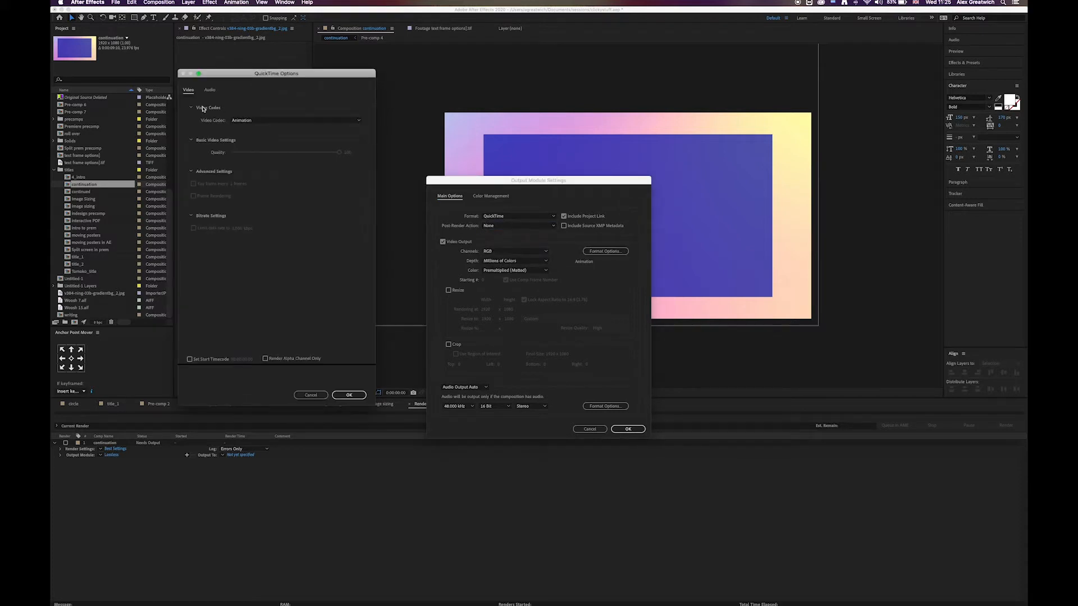
click(251, 120)
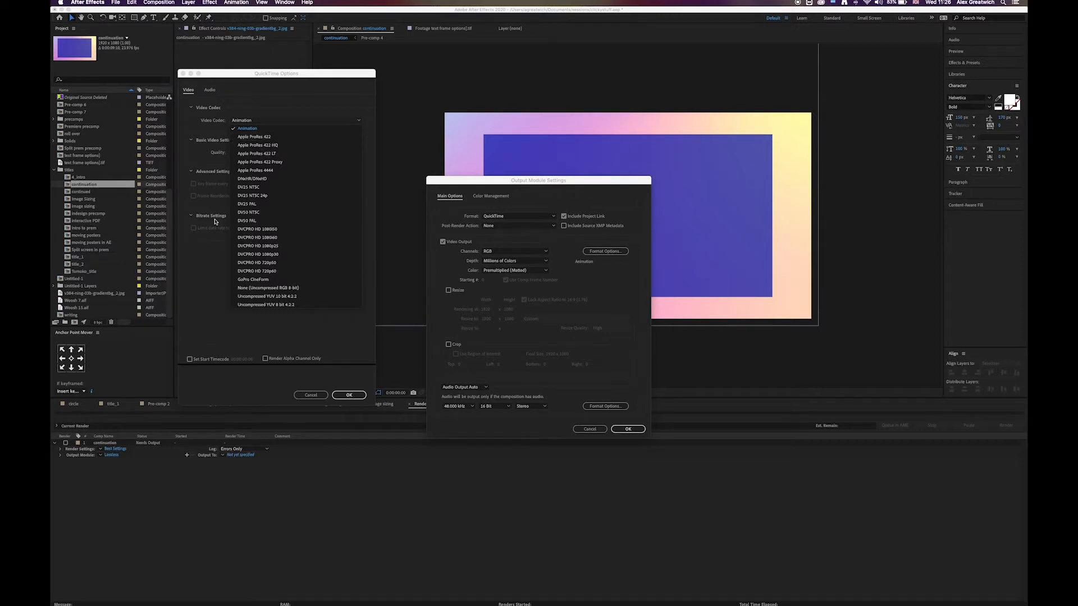
click(212, 276)
click(252, 123)
click(215, 293)
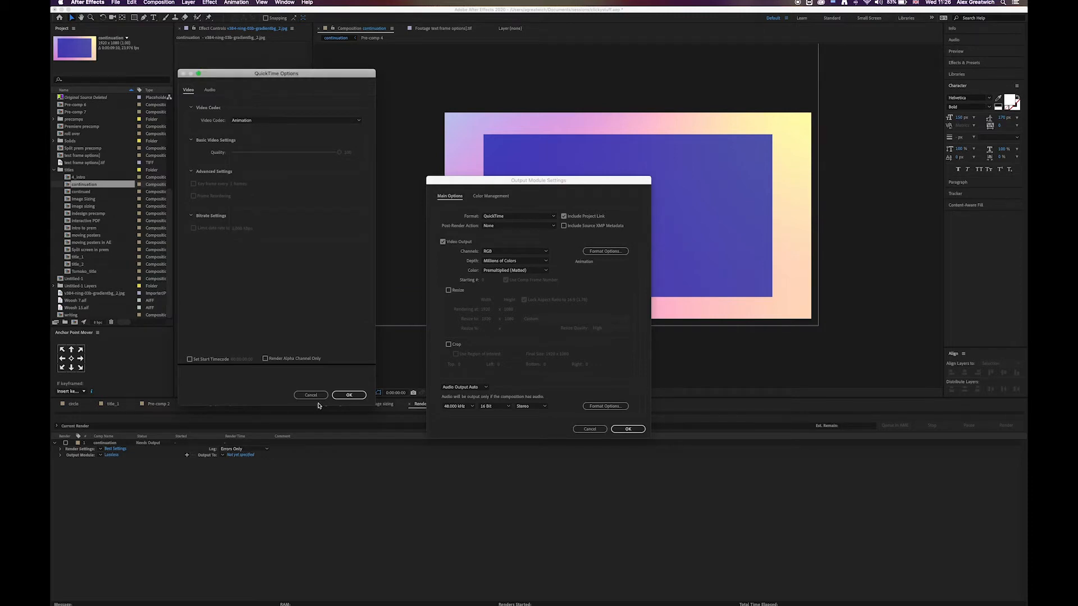
click(298, 398)
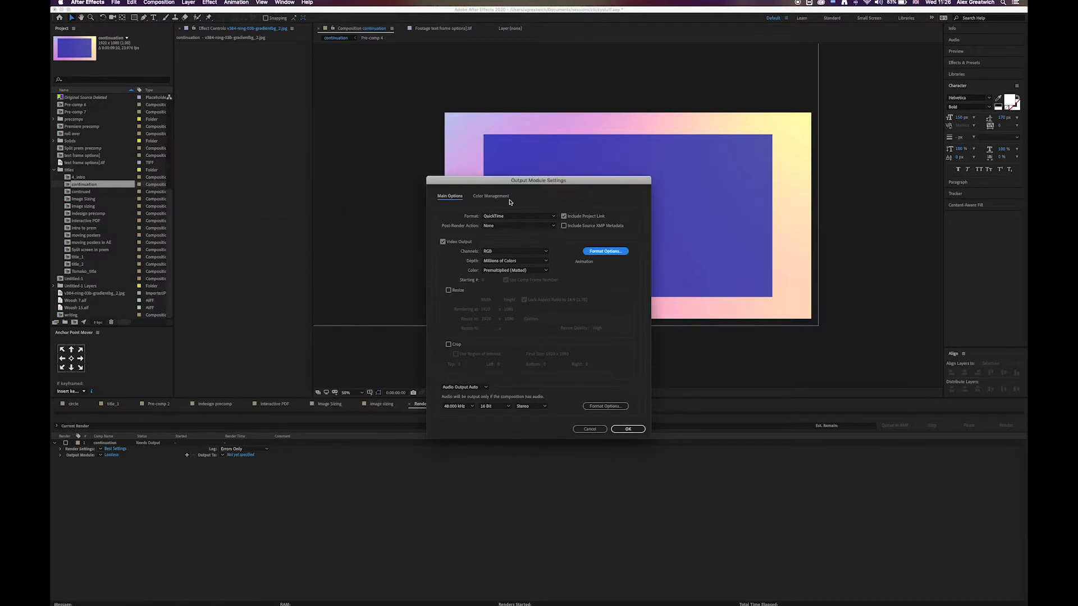
click(589, 429)
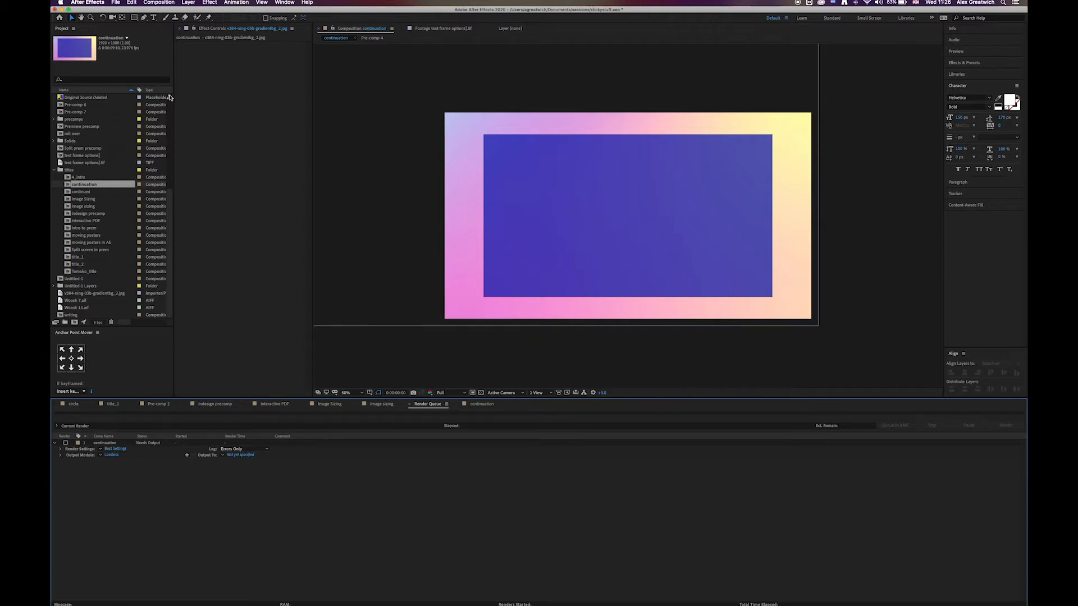
- Switch to Adobe Media Encoder and look through the H.264 presets offered for the continuation item
mouse_move(539, 605)
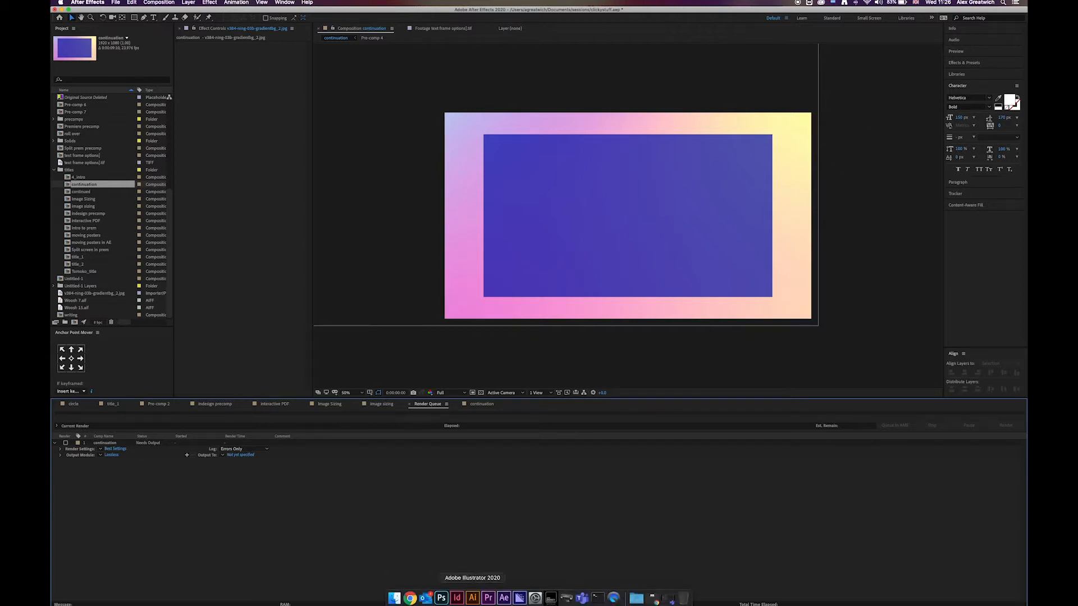
click(519, 599)
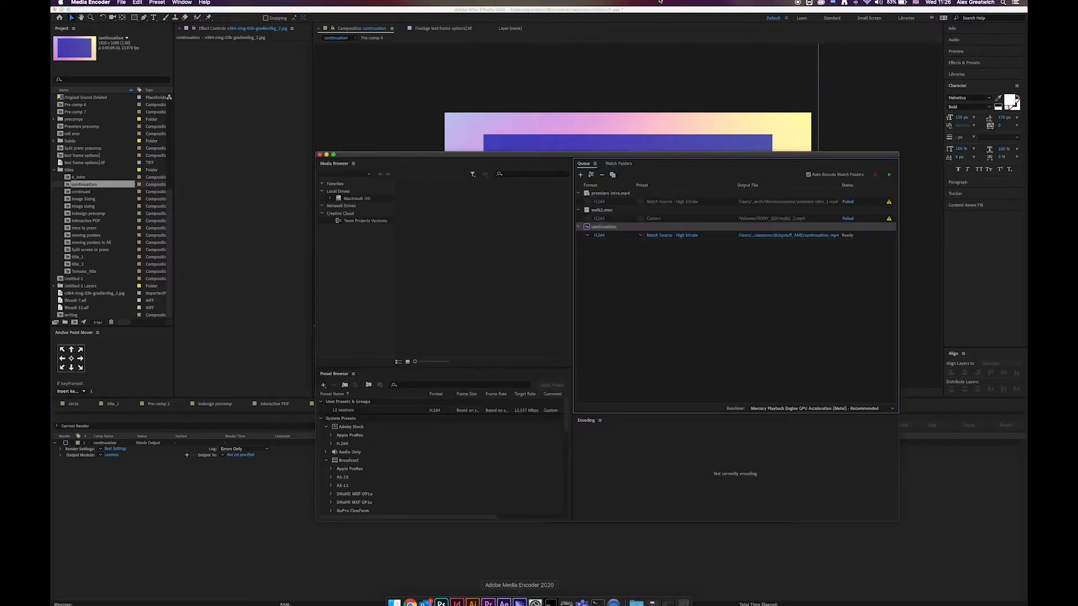
drag(690, 160, 576, 49)
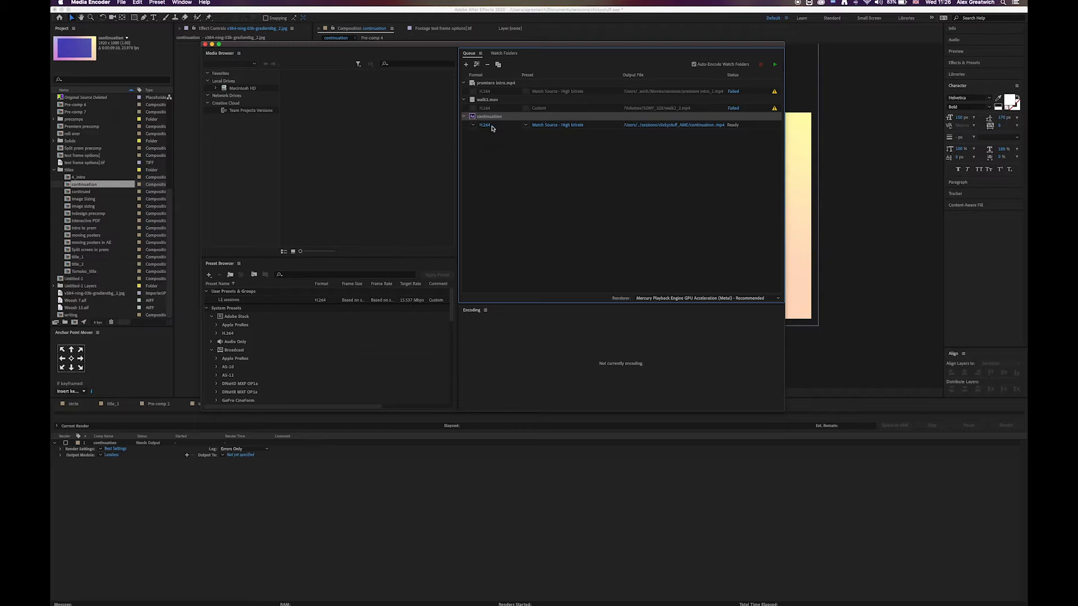
click(525, 125)
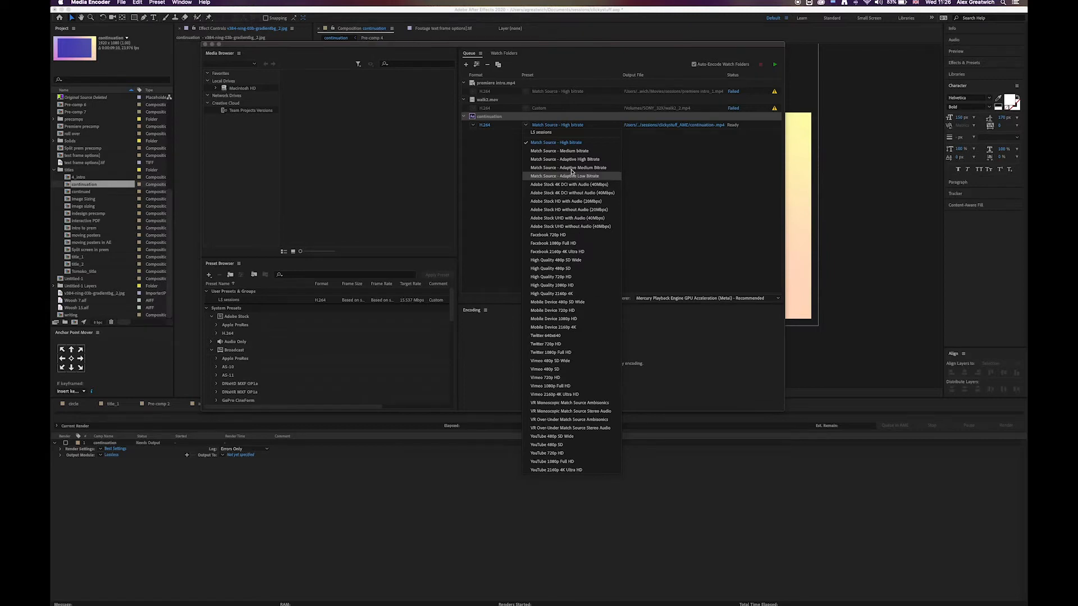
click(486, 180)
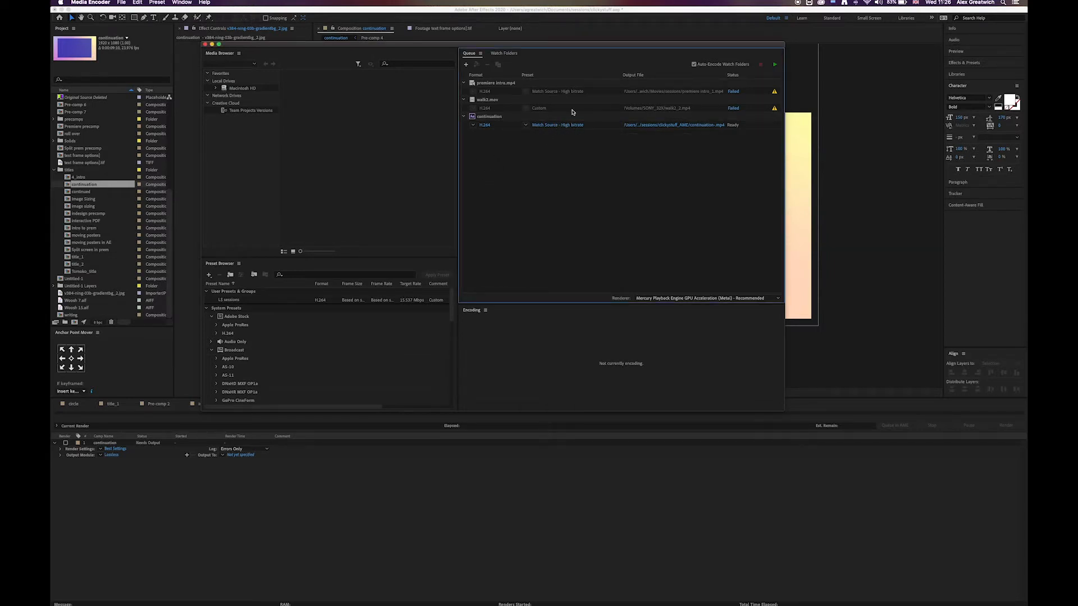
- Open the continuation item's export settings in an enlarged window and examine its video settings from the basic options through bitrate and VR
mouse_move(557, 126)
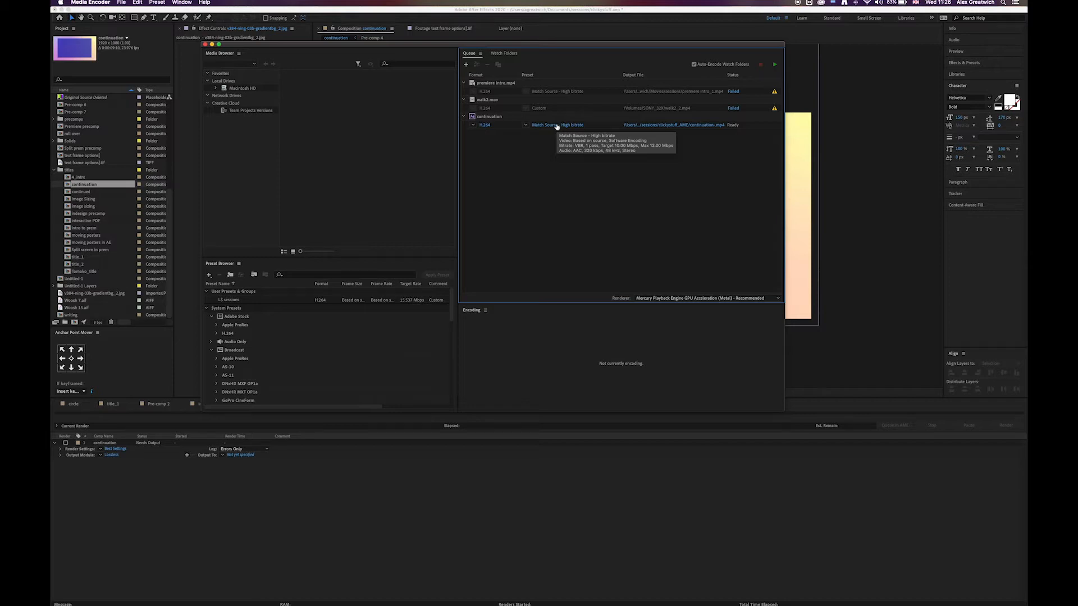
click(557, 125)
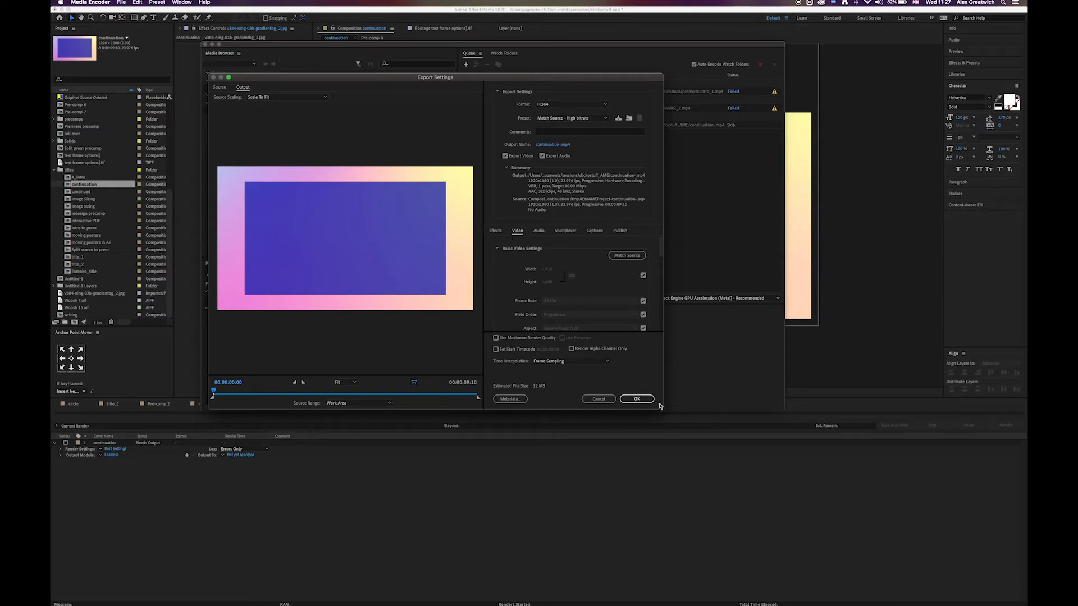
drag(663, 409, 863, 533)
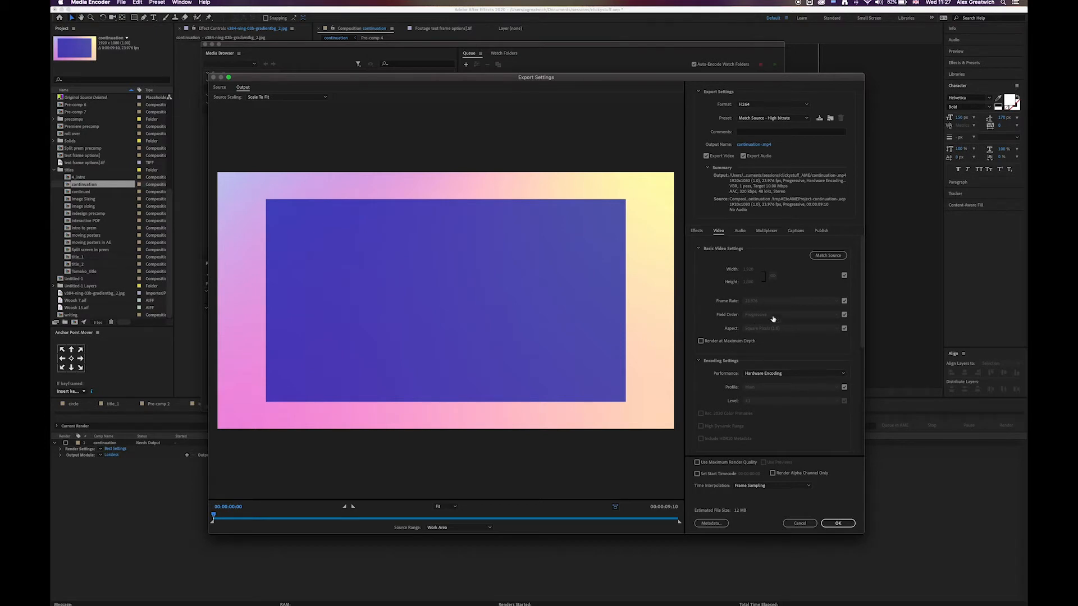
scroll(861, 276, down, 3)
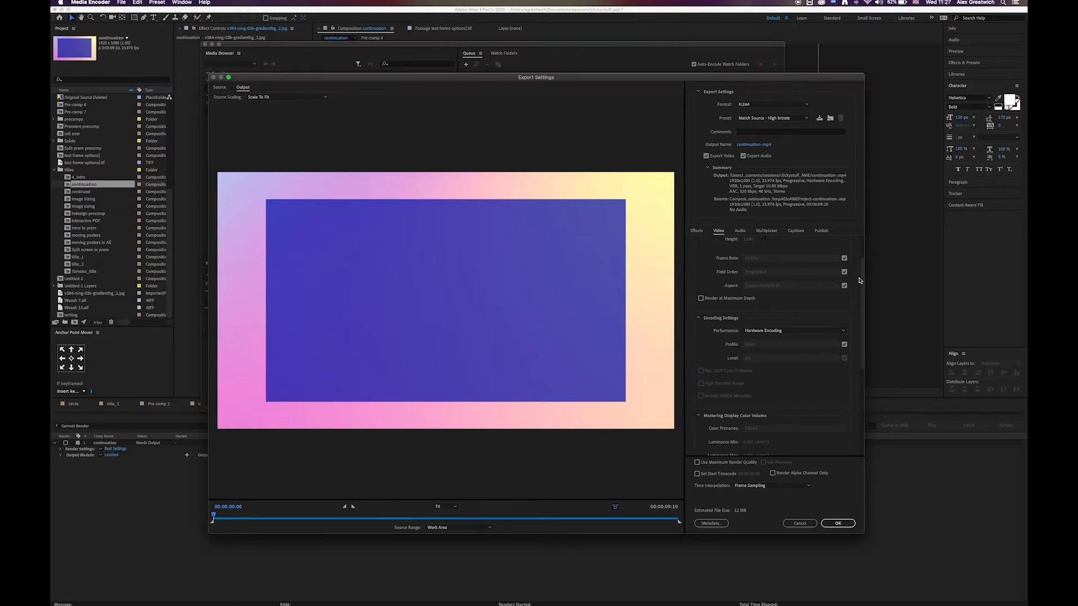
drag(860, 281, 860, 305)
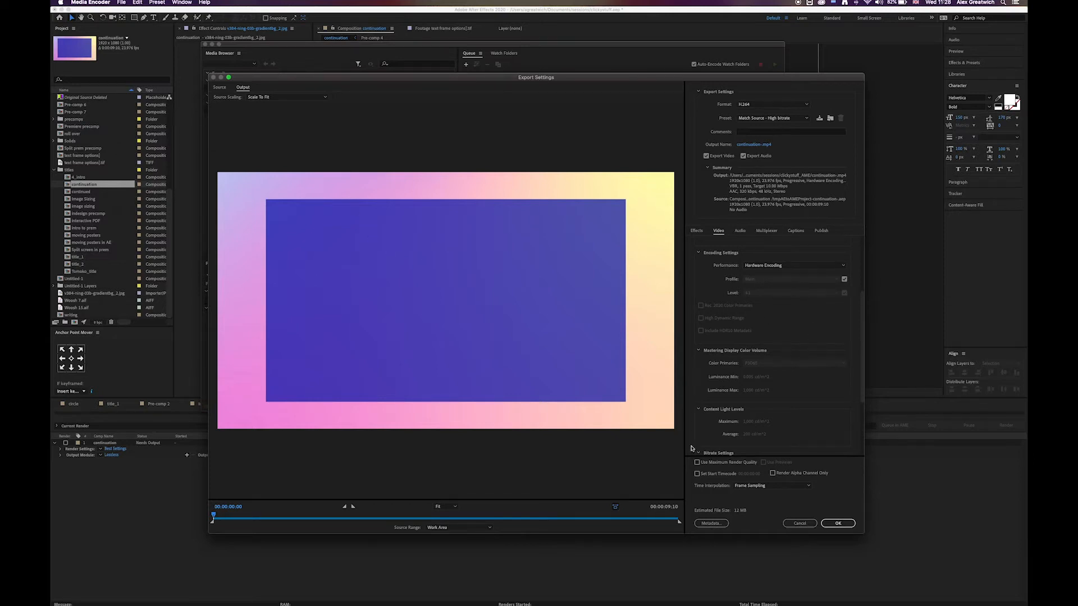
mouse_move(720, 320)
drag(862, 302, 857, 342)
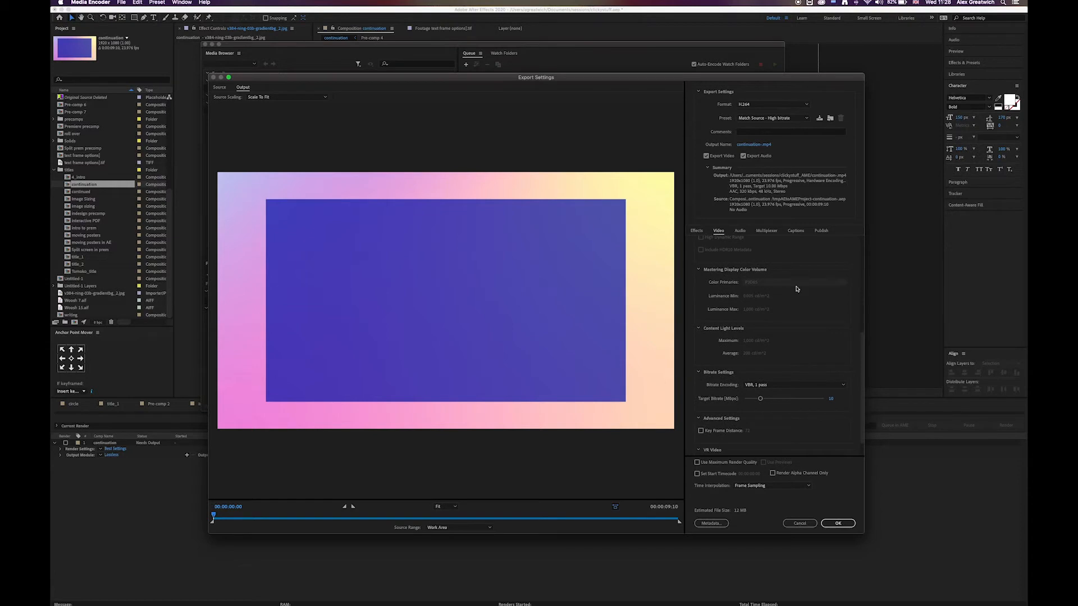
drag(859, 339, 857, 356)
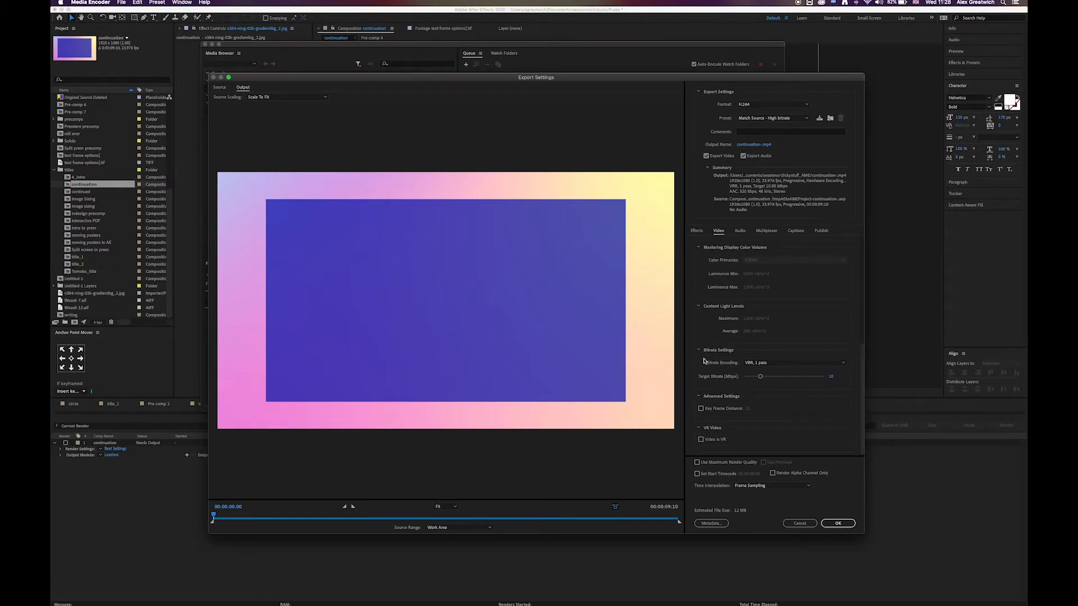
- Select VBR, 1 pass as the bitrate encoding and set the continuation export's target bitrate to 13.1 Mbps
click(768, 363)
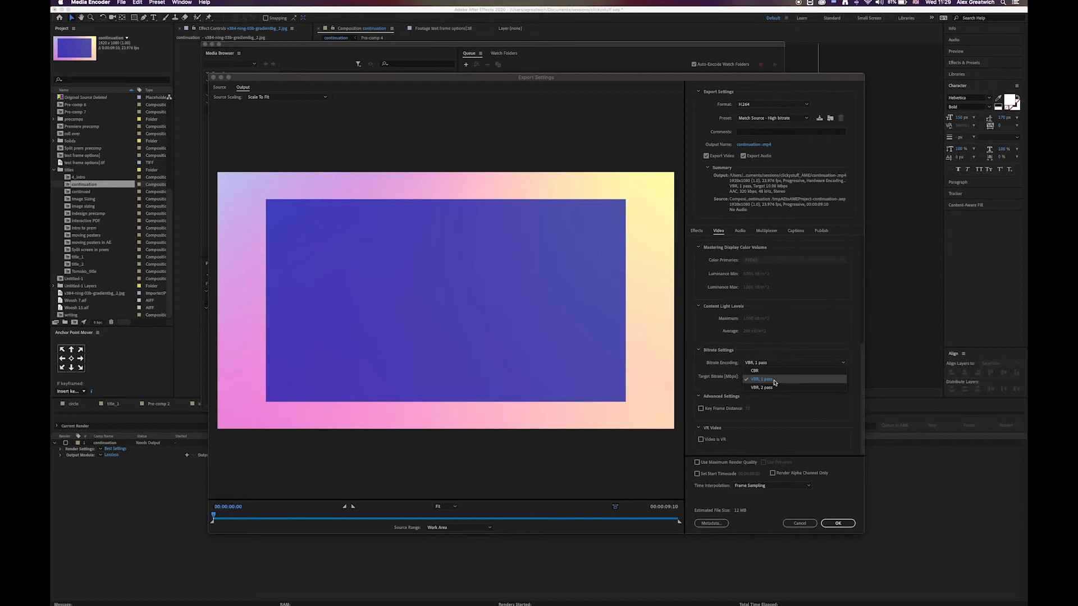
click(775, 380)
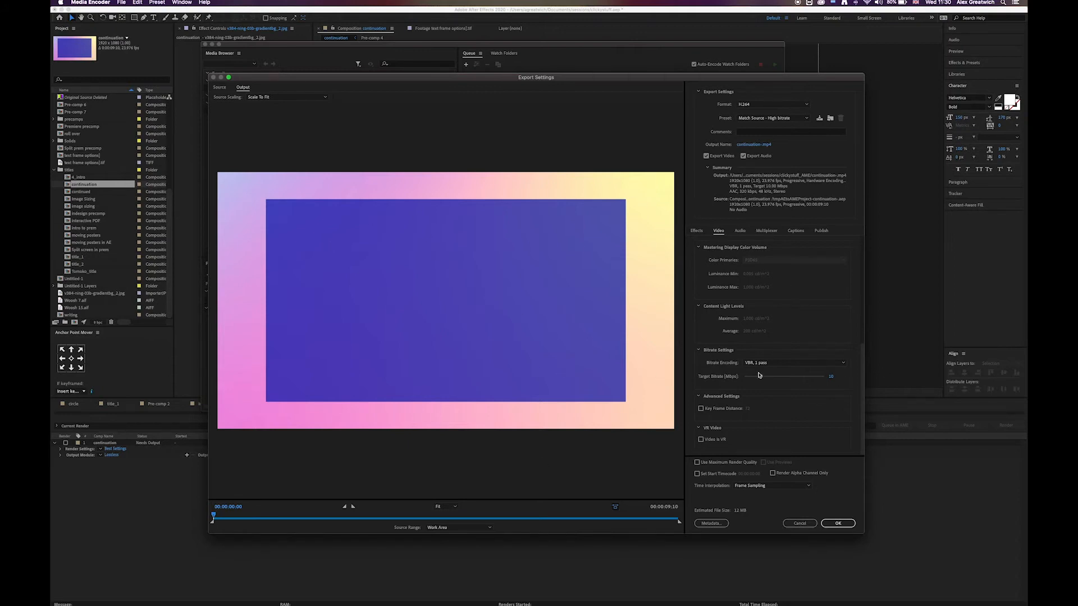
drag(762, 377, 770, 383)
drag(768, 378, 759, 381)
drag(760, 378, 769, 382)
drag(770, 381, 785, 388)
drag(785, 379, 824, 378)
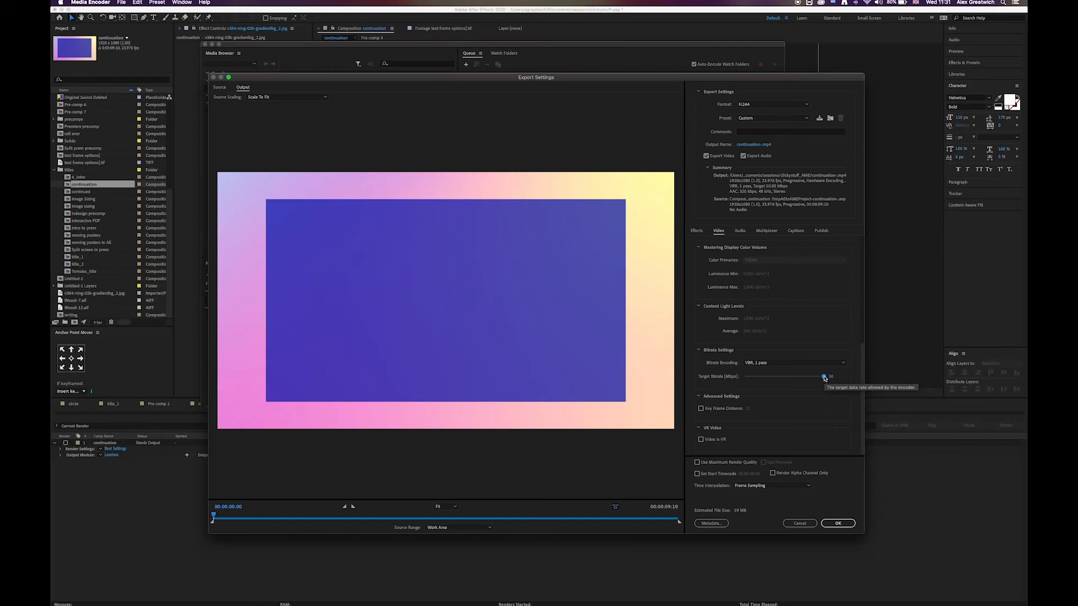
drag(824, 378, 764, 393)
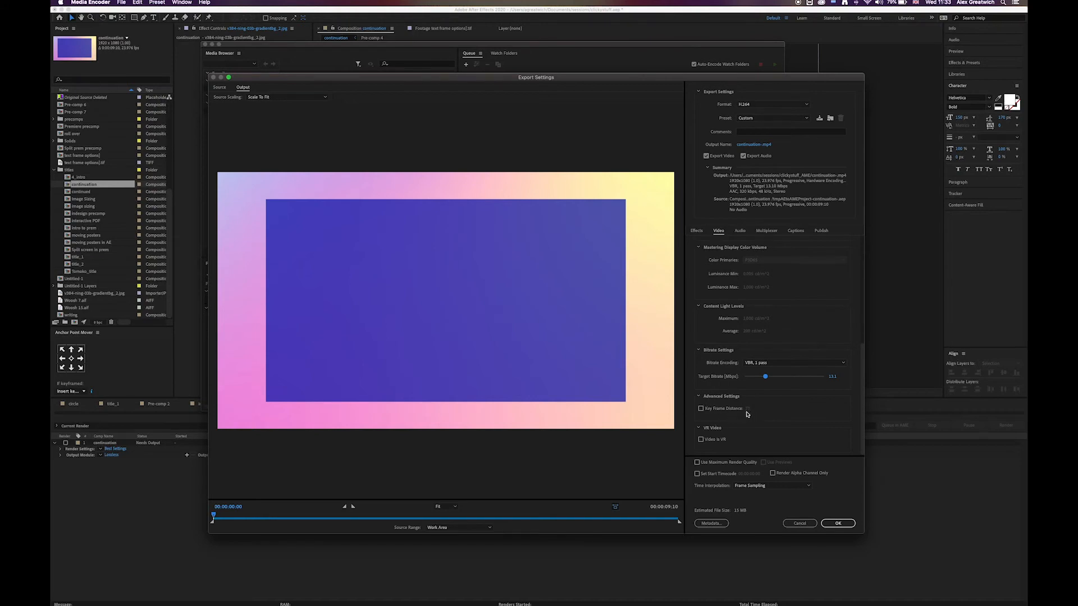
- Enable a key frame distance of 2 and turn on maximum render quality for the continuation export
click(702, 409)
click(747, 409)
text(2)
key(Return)
click(711, 464)
- Compare the MPEG and AAC audio format options, and select AAC with a 320 kbps bitrate
click(742, 233)
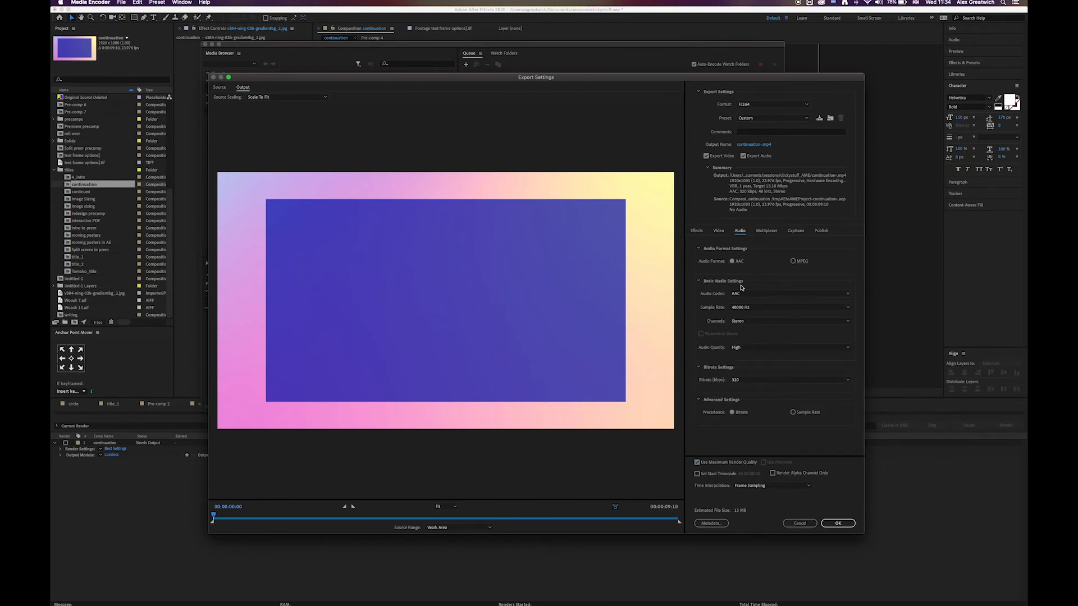
click(794, 262)
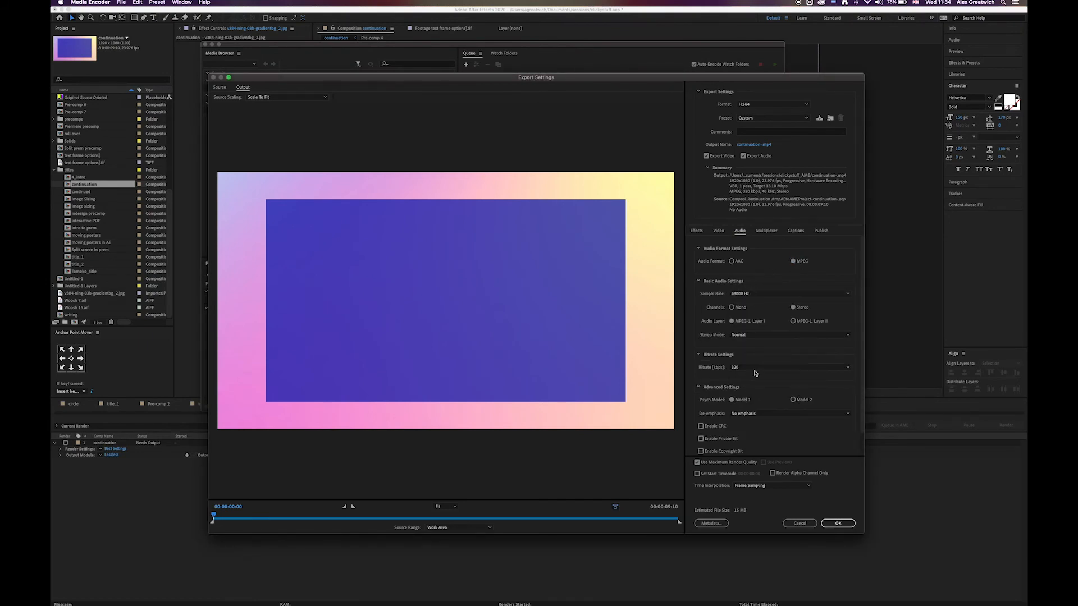
click(733, 261)
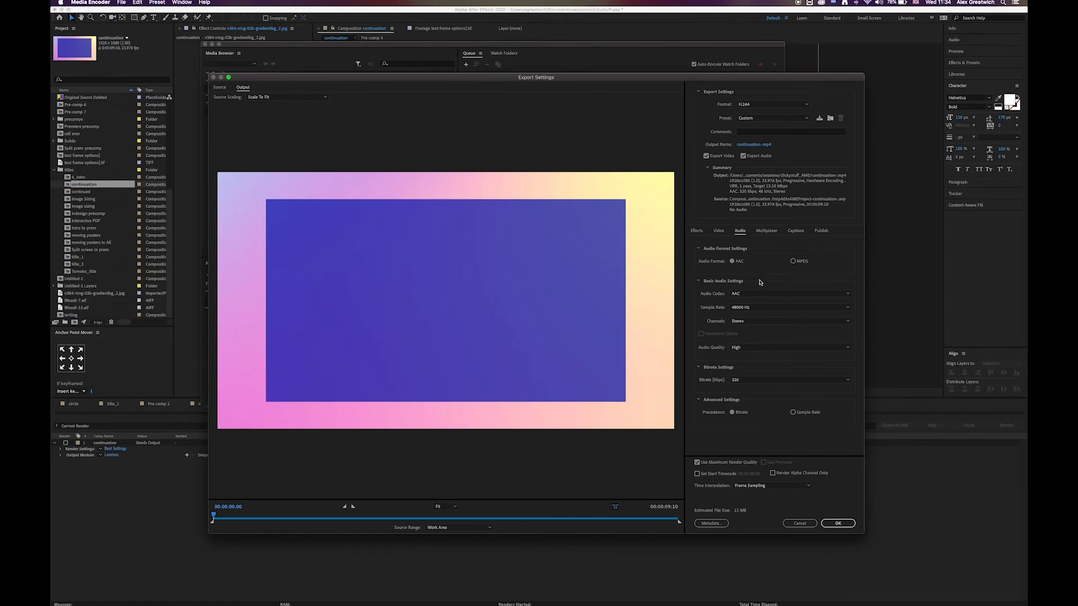
click(767, 380)
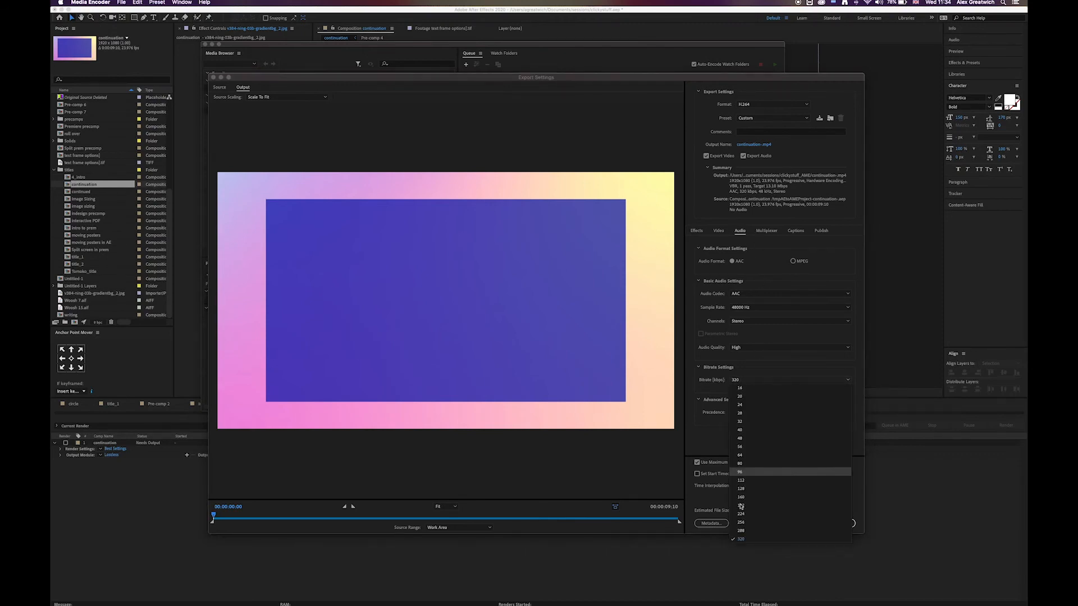
click(743, 539)
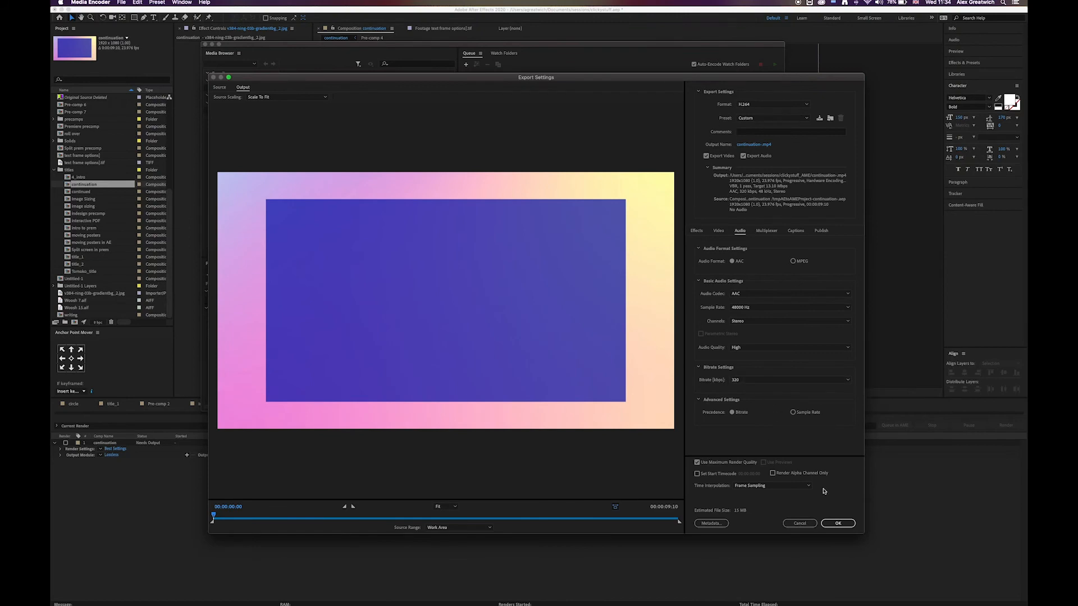
- Accept the continuation item's export settings and start encoding the queue
click(838, 522)
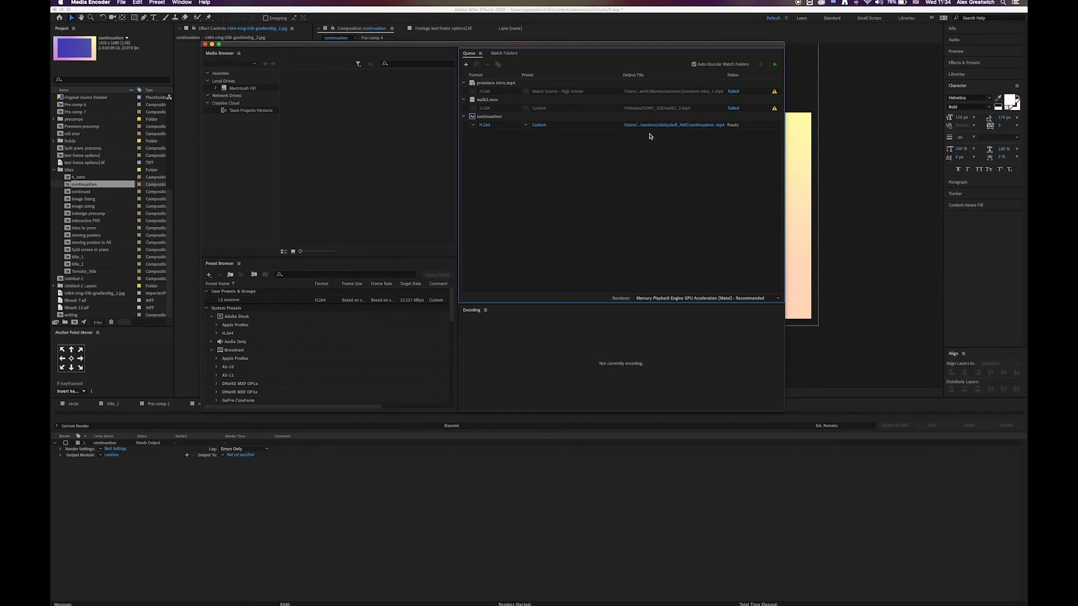
click(775, 64)
- Switch to After Effects and create a new 1080 x 1920 px composition named square
click(795, 210)
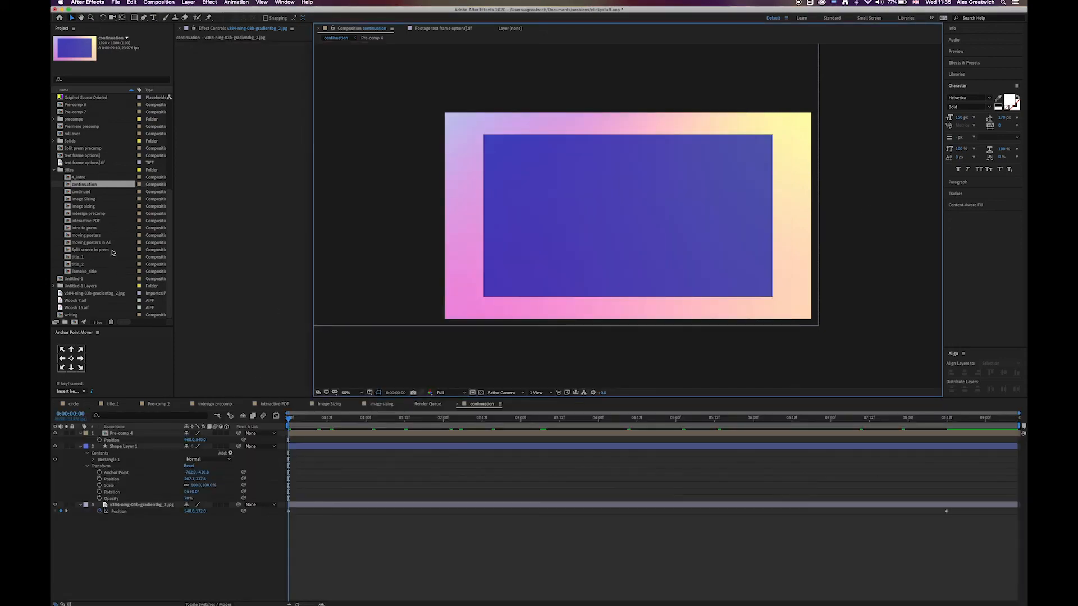
scroll(111, 208, up, 6)
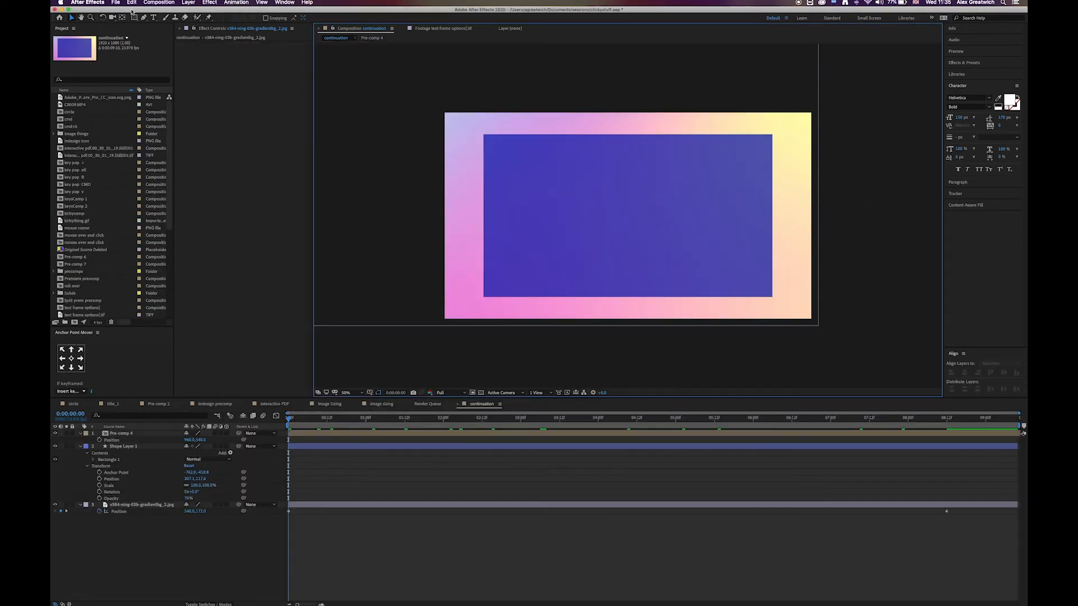
click(159, 2)
click(169, 16)
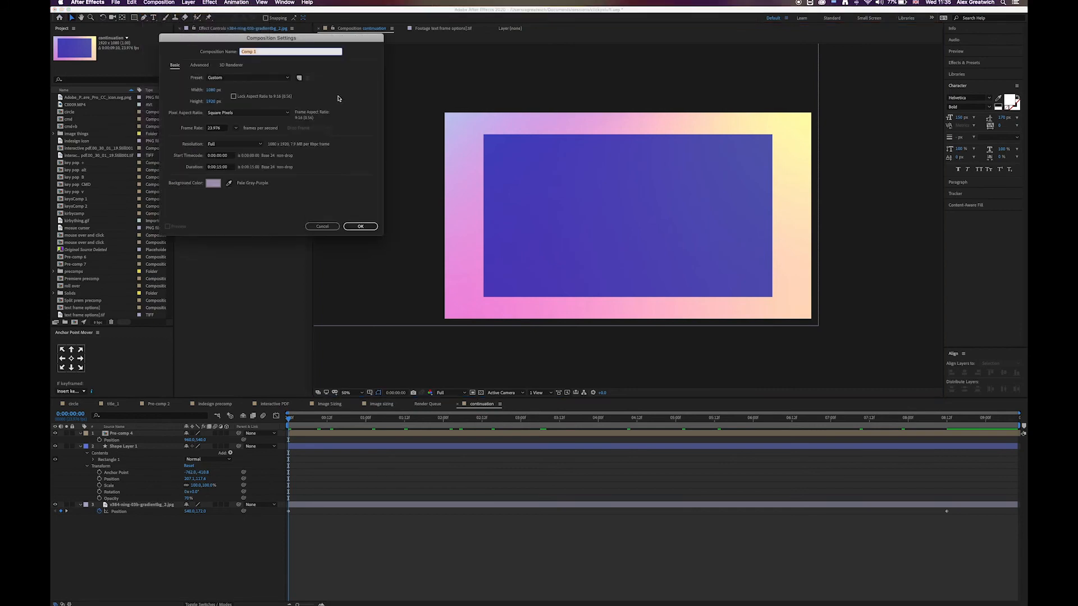
text(square)
key(Return)
click(558, 199)
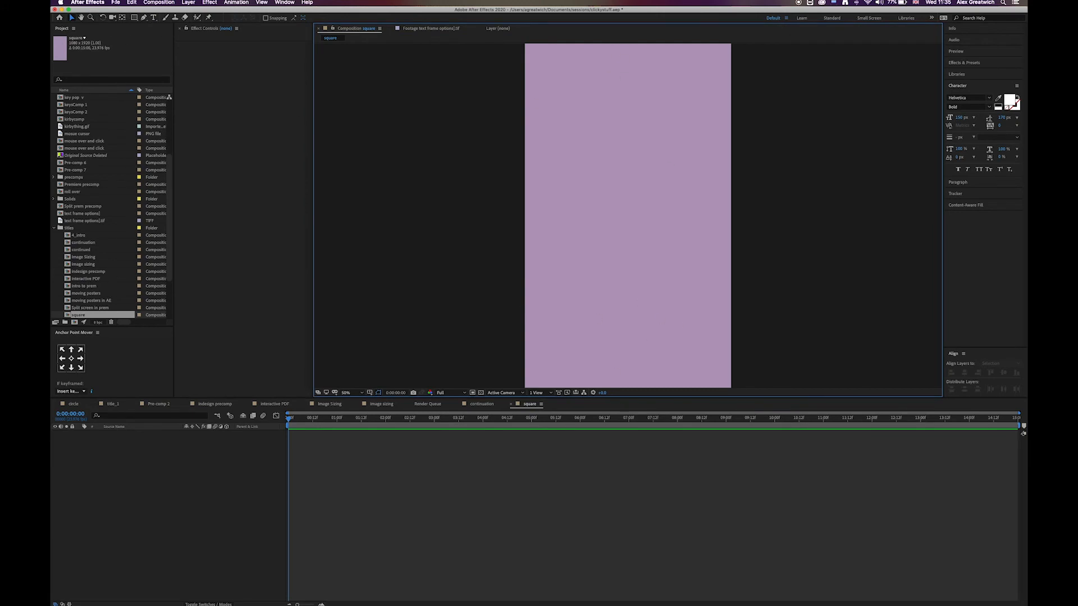
- Add a full-size white (ffffff) solid to the square composition as its background and lock the layer
right_click(151, 455)
mouse_move(202, 459)
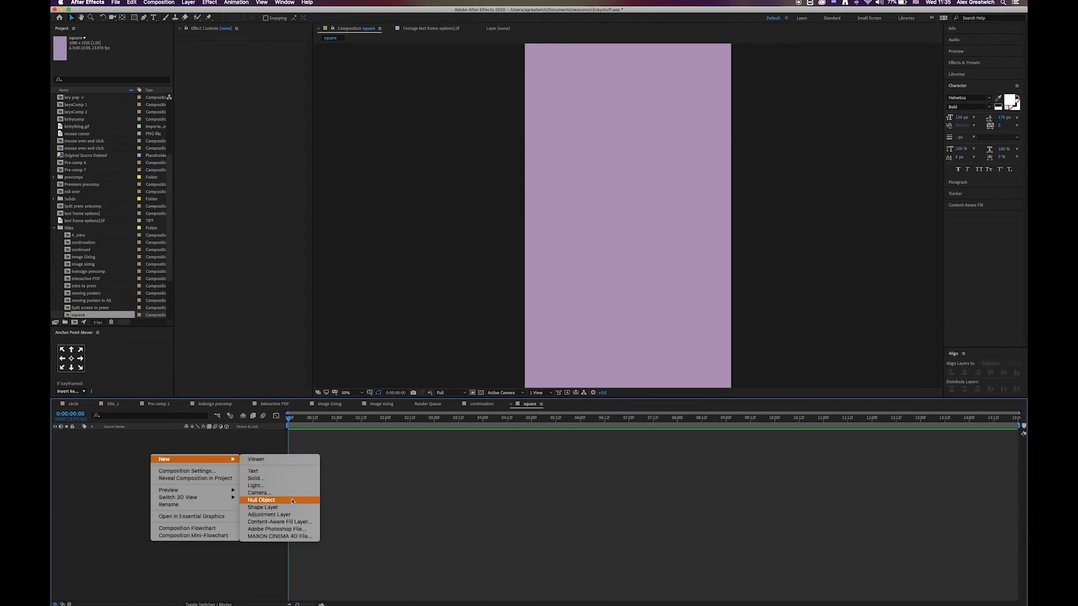
click(291, 479)
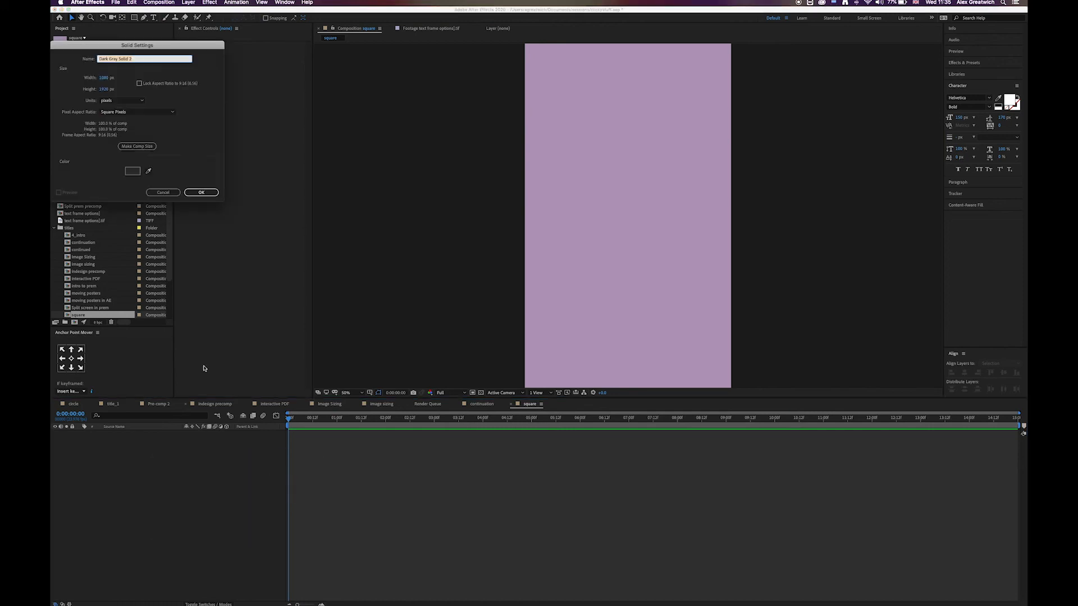
click(130, 173)
drag(107, 98, 127, 99)
click(181, 146)
text(ffffff)
key(Return)
key(Return)
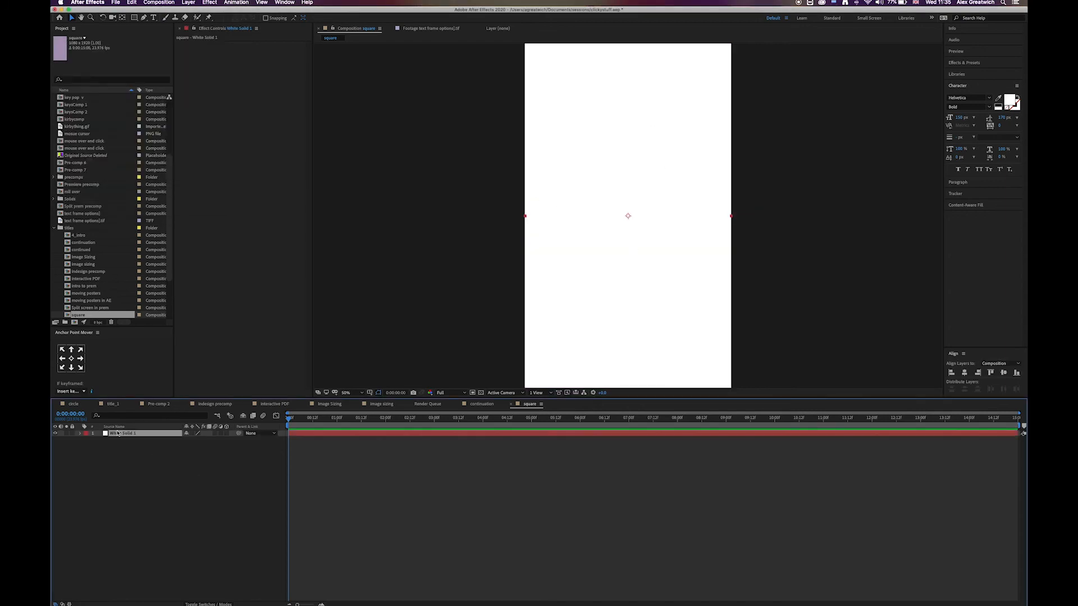
click(71, 434)
click(278, 206)
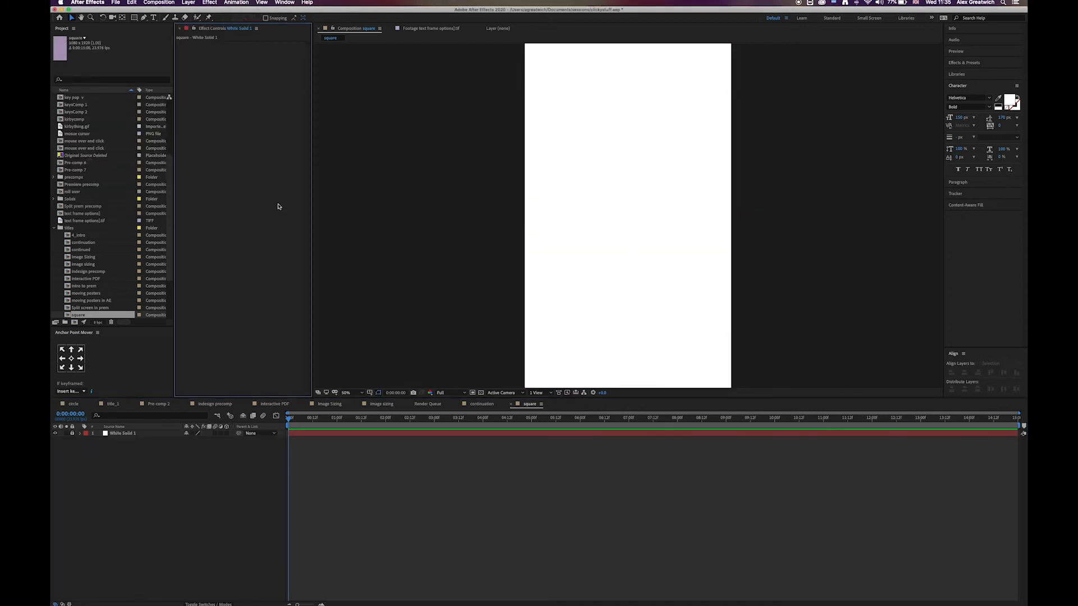
- Draw a dark square with the Rectangle tool in the upper part of the composition
click(134, 17)
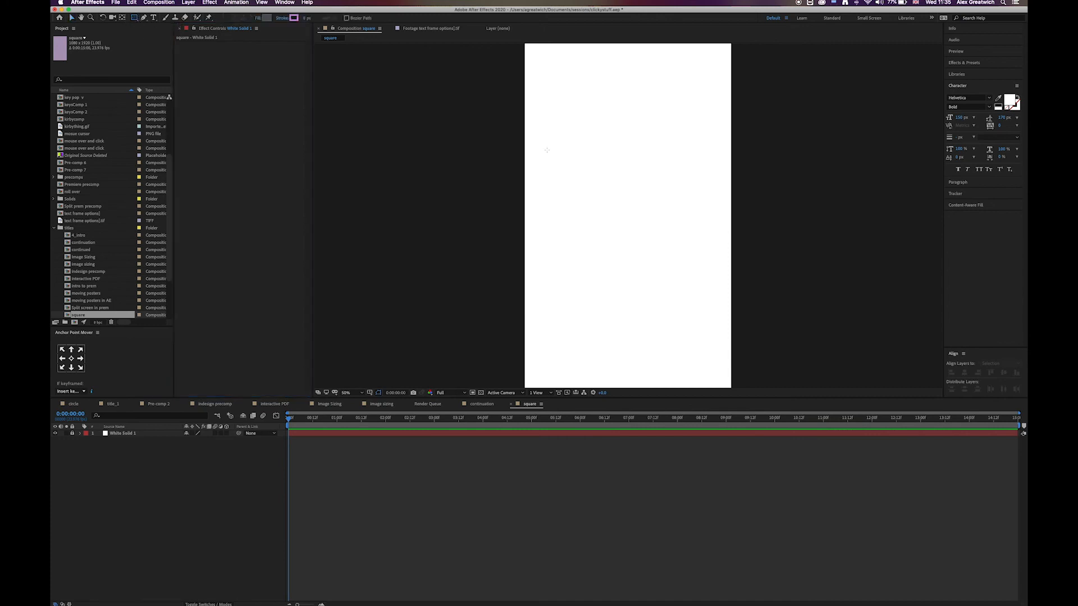
click(579, 77)
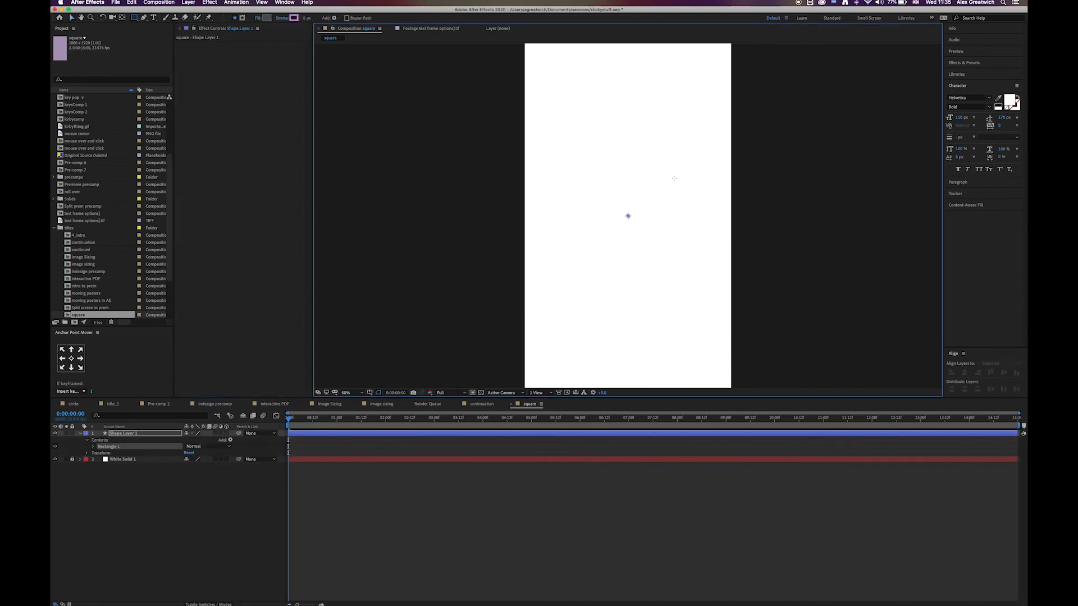
drag(573, 87, 645, 101)
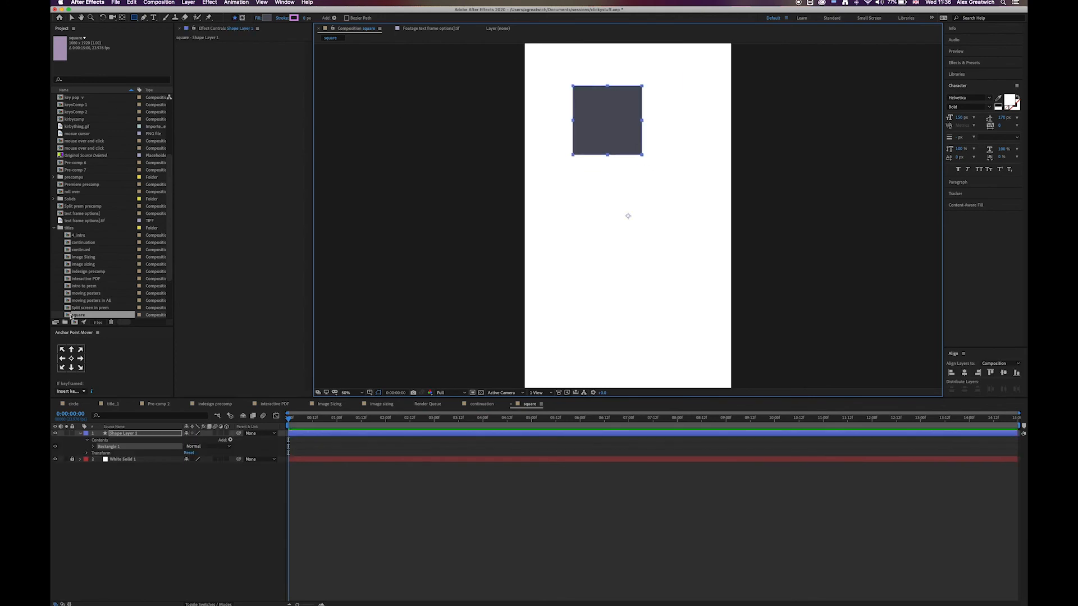
- Center the square's anchor point and animate its position from the top down to the lower area by about 8 seconds
click(72, 358)
key(v)
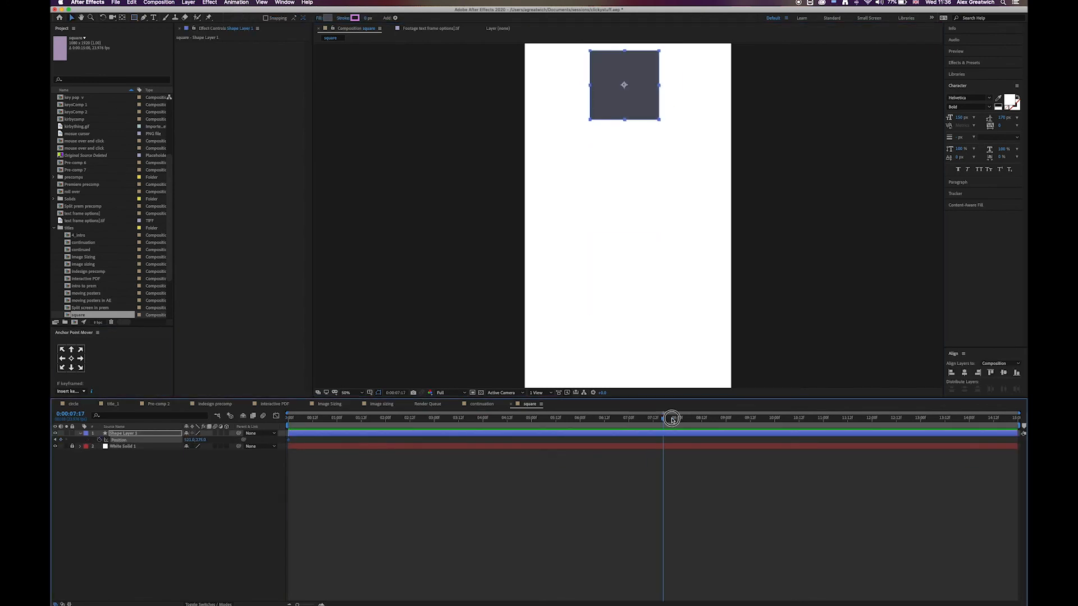
drag(645, 107, 645, 349)
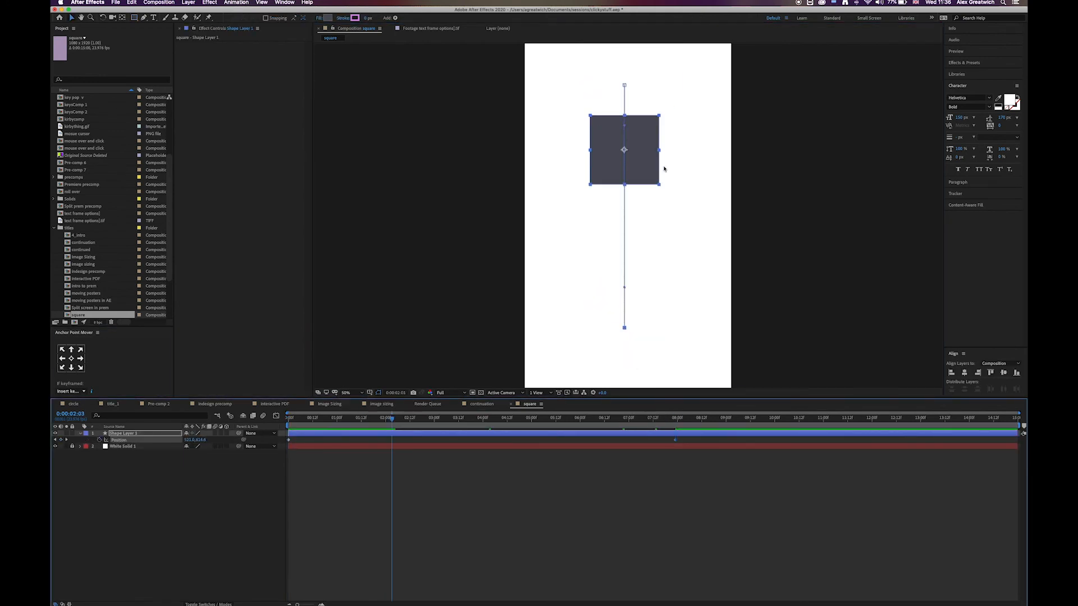
click(123, 433)
key(super+d)
key(Delete)
- Return to the start of the timeline, add a new shape layer, and draw a smaller square in the composition's lower-left area
drag(392, 419, 288, 419)
right_click(140, 478)
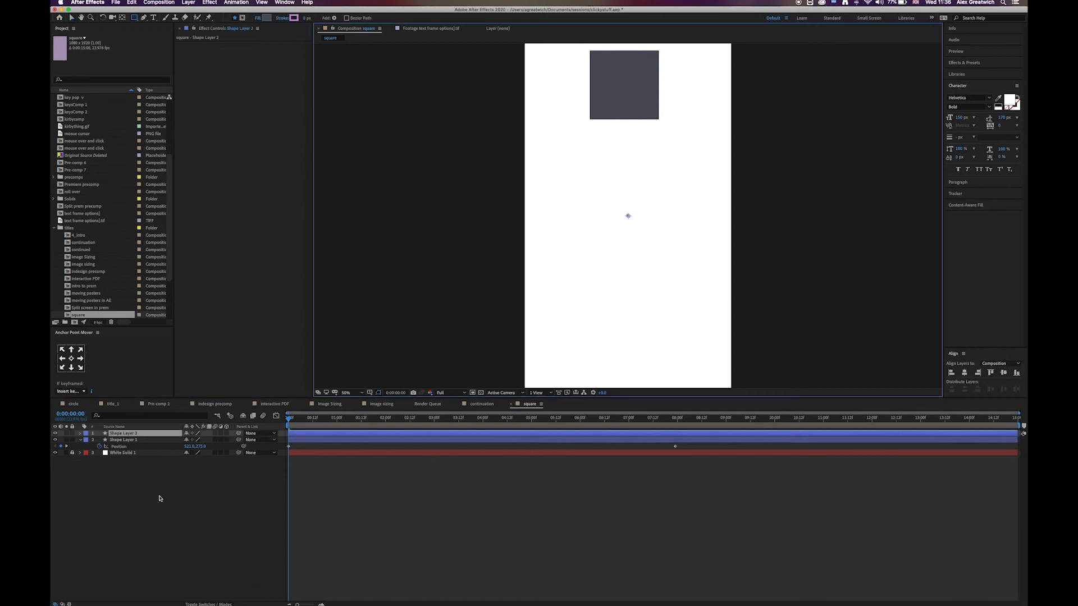
drag(541, 323, 590, 368)
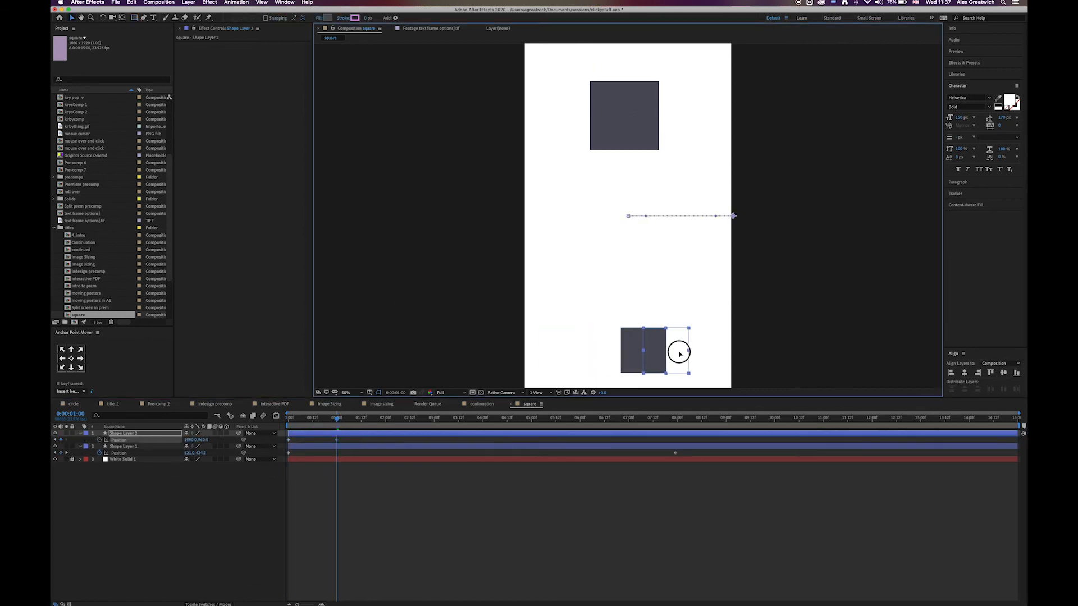
- Make the smaller square move side to side by repeating its position keyframes at one-second intervals, and preview the motion
click(288, 440)
key(super+c)
key(super+v)
drag(337, 418, 442, 433)
key(super+z)
key(super+shift+z)
key(space)
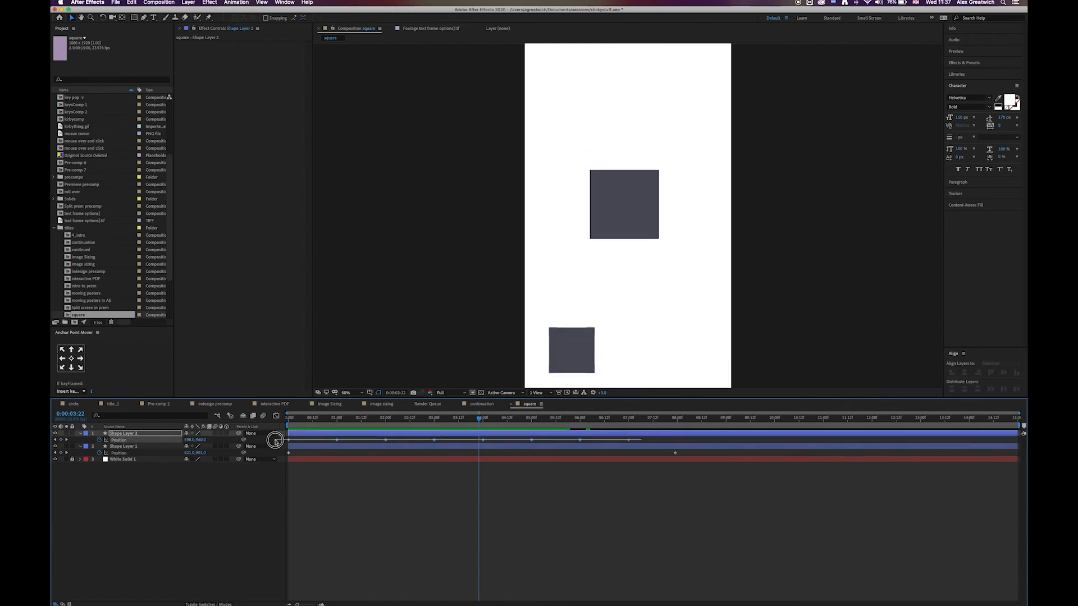
- Extend the smaller square's alternating position keyframes to the end of the 15-second timeline
click(730, 512)
drag(677, 419, 955, 434)
click(337, 446)
key(super+shift+a)
- Copy the larger square's starting position keyframe to the last frame so it returns to the top
click(501, 446)
key(End)
drag(501, 466, 236, 451)
key(super+c)
key(super+v)
- Add the square composition to the Adobe Media Encoder queue and open its export settings
click(115, 3)
mouse_move(135, 114)
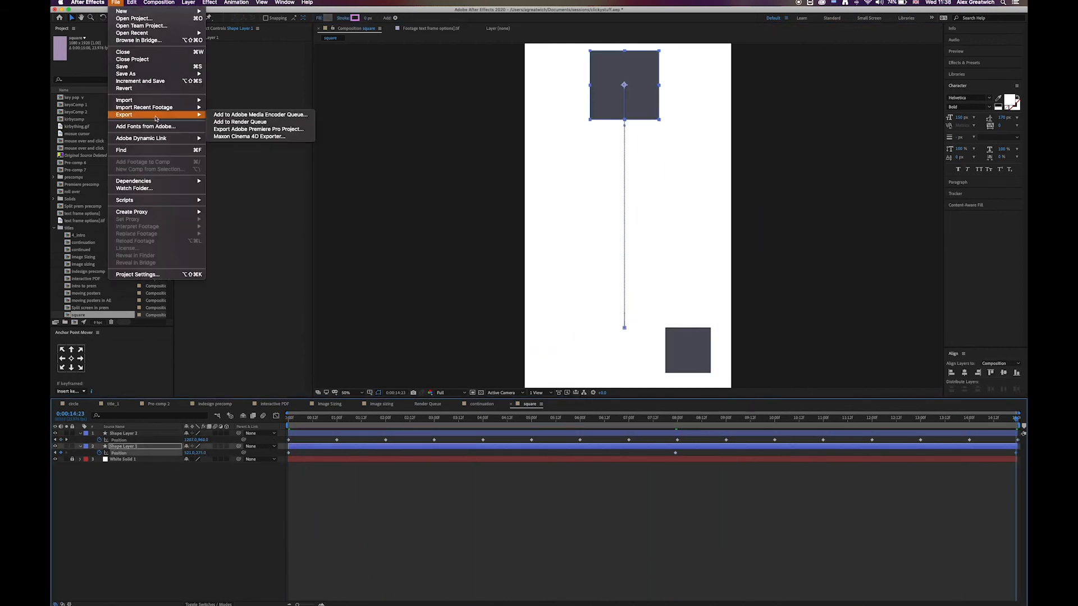
click(235, 115)
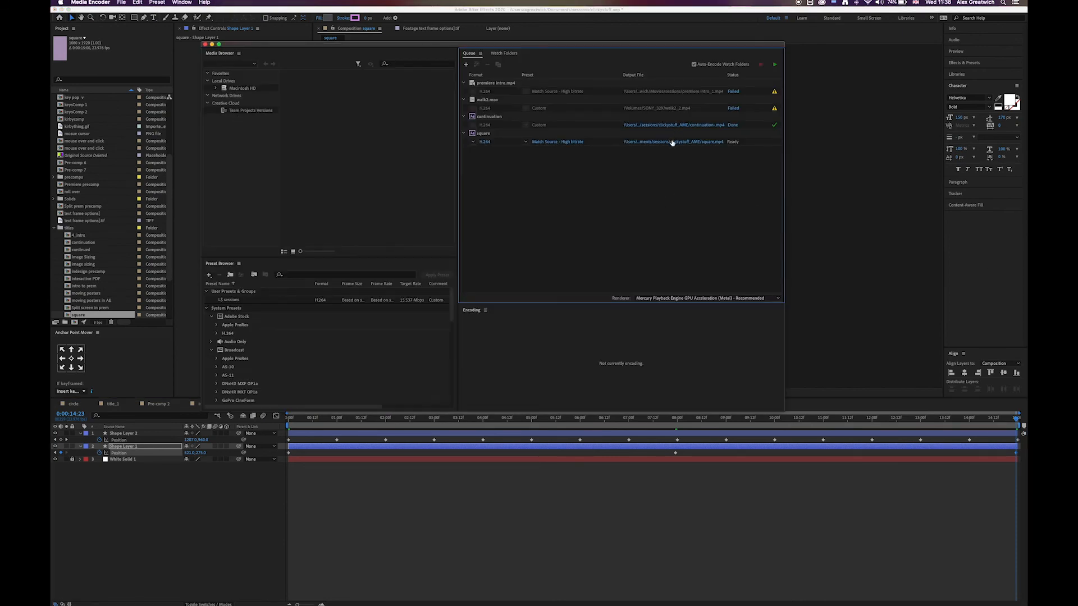
click(565, 142)
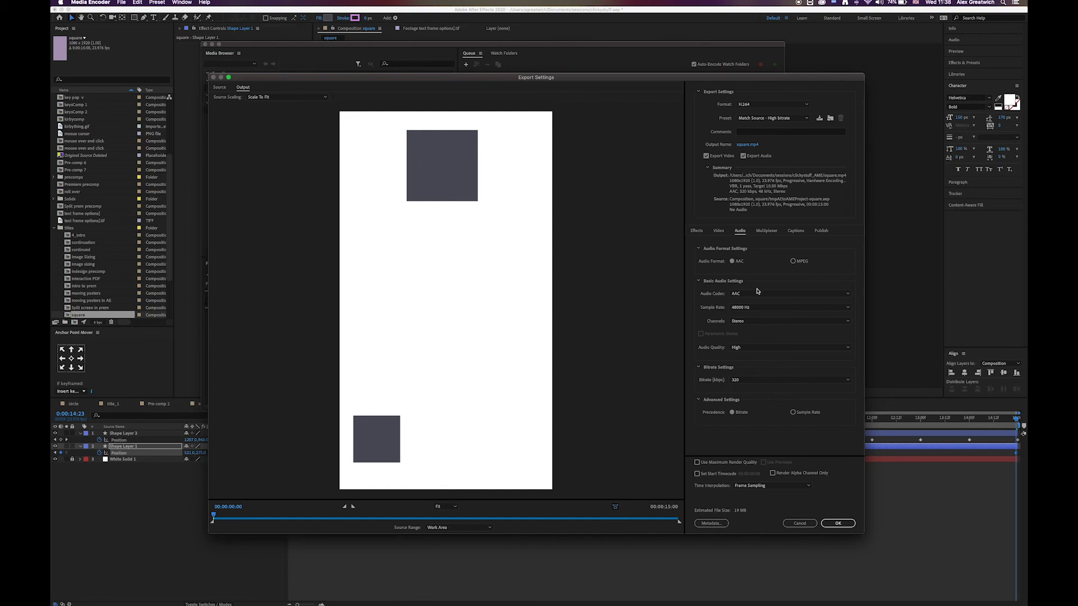
- Try excluding audio from the square export, and examine its video settings down to the bitrate options
click(743, 156)
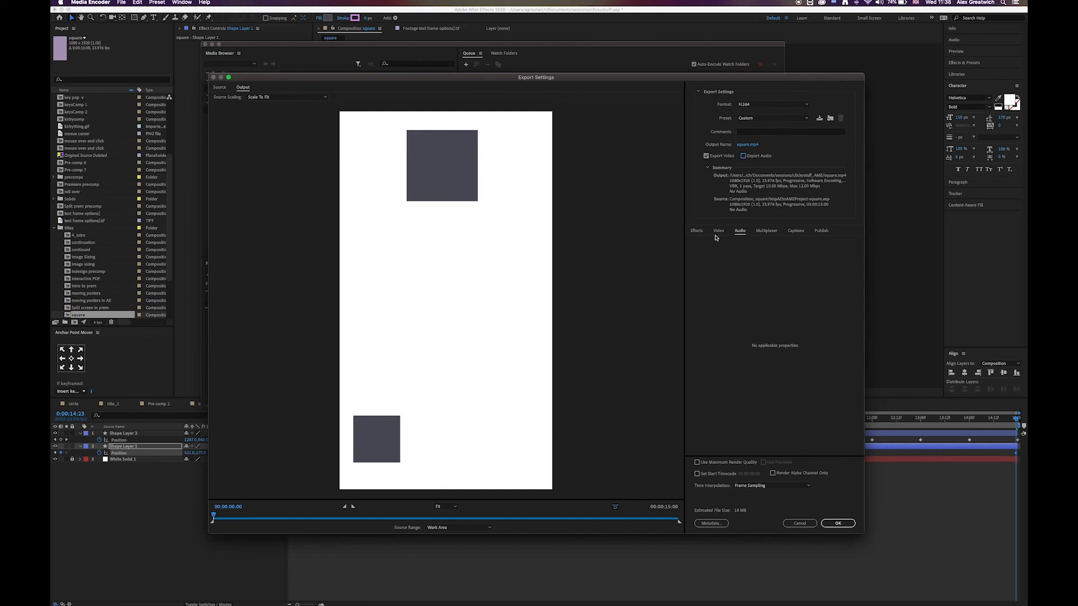
drag(740, 79, 679, 51)
click(631, 204)
click(671, 203)
click(664, 204)
drag(801, 268, 797, 356)
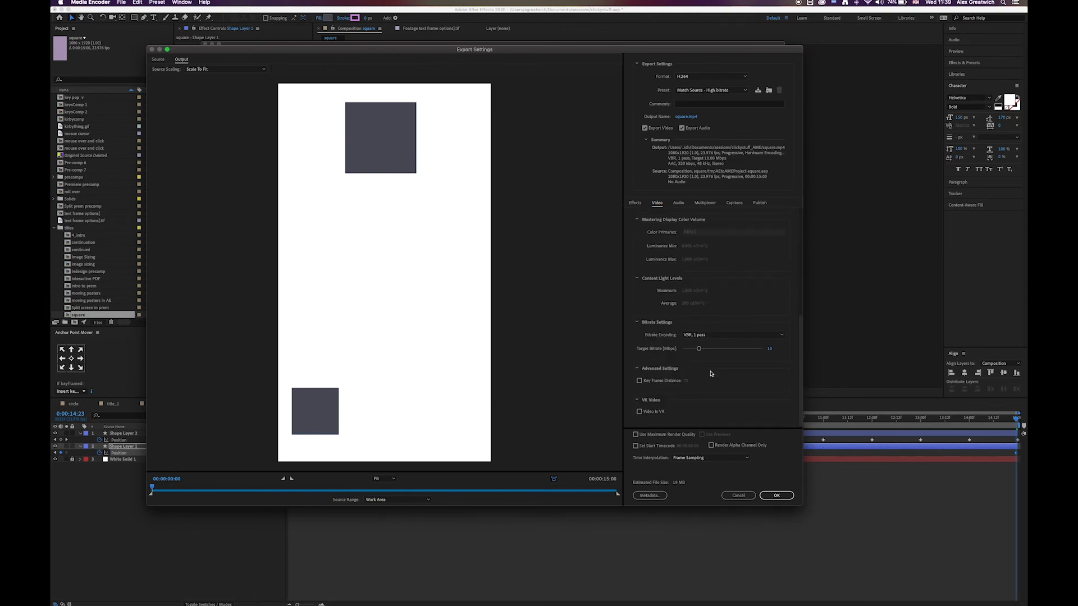
- Set the square export to VBR, 1 pass with a target bitrate of 5.79 Mbps, and accept the export settings
mouse_move(700, 348)
mouse_down()
mouse_move(712, 350)
mouse_move(700, 350)
mouse_up()
scroll(713, 300, up, 3)
scroll(712, 300, down, 5)
mouse_move(701, 350)
mouse_down()
mouse_move(666, 348)
mouse_move(686, 348)
mouse_up()
drag(686, 348, 693, 349)
click(704, 335)
click(699, 353)
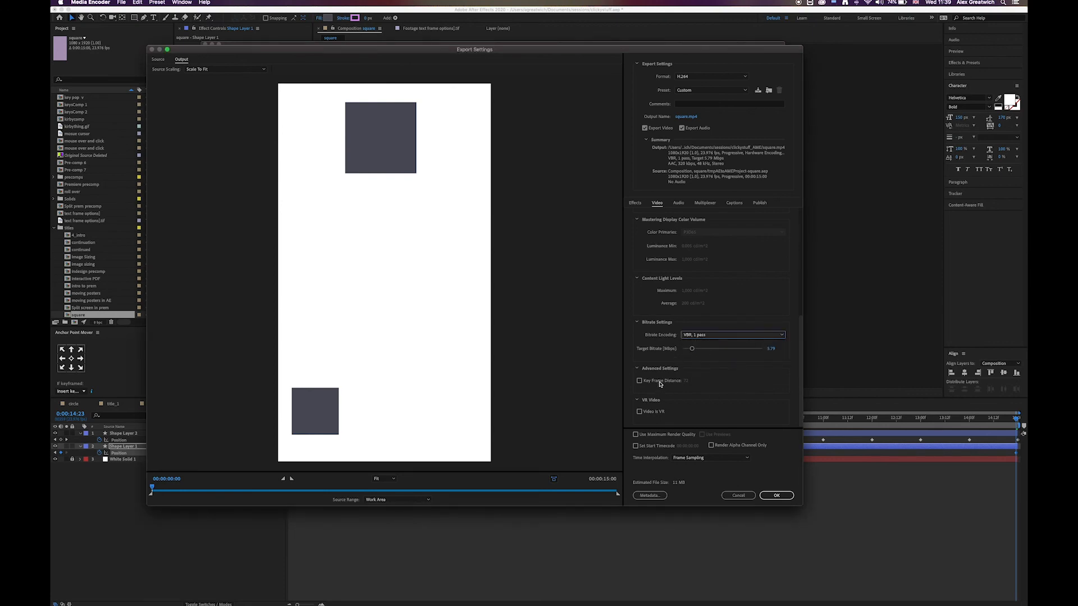
click(755, 280)
scroll(713, 270, up, 8)
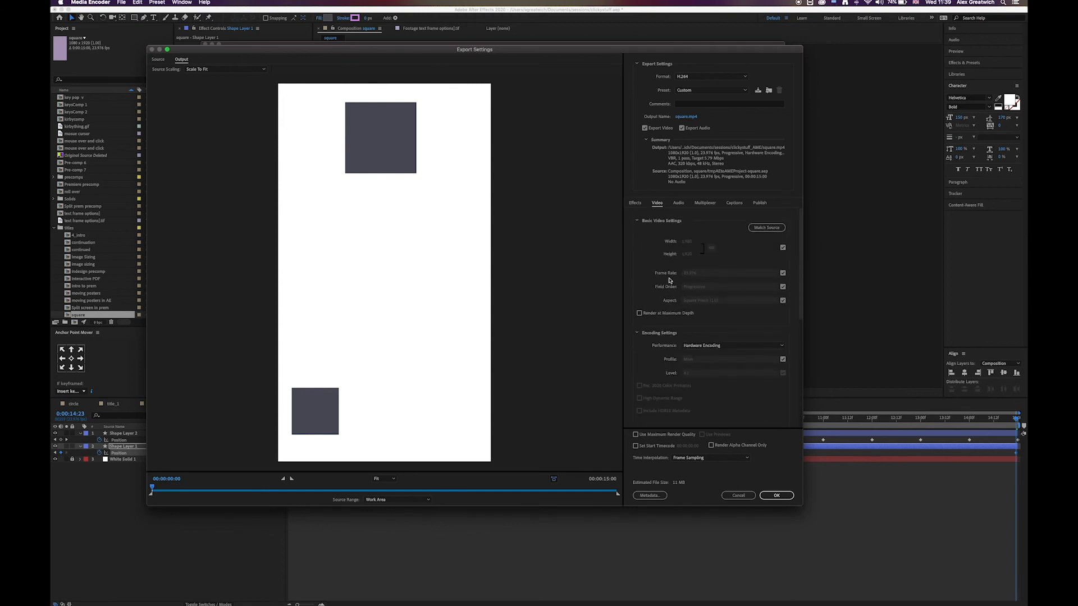
click(775, 496)
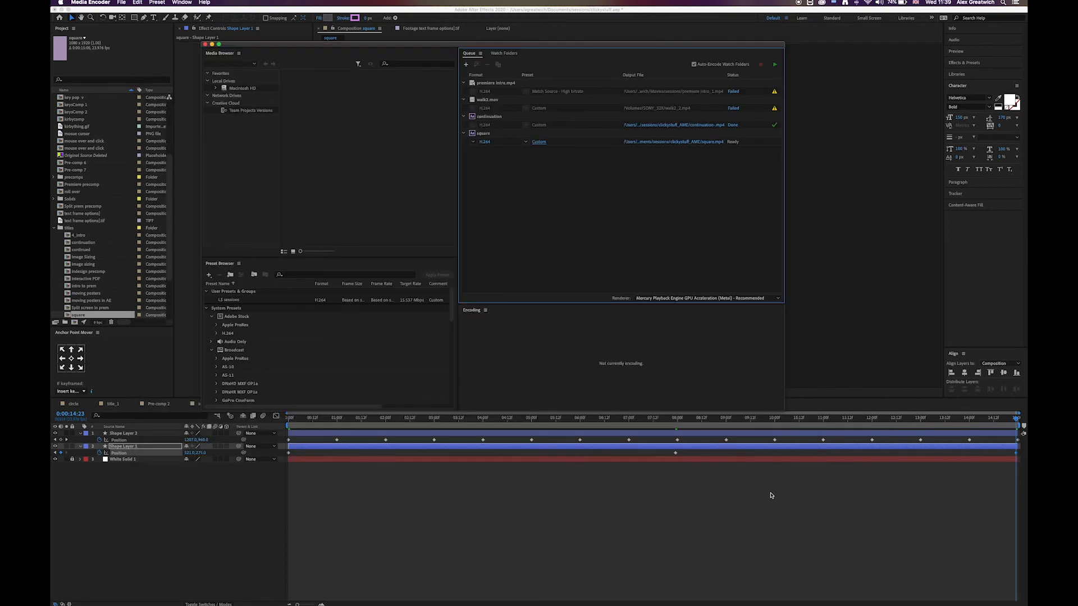
- Lower the square export's target bitrate to about 4 Mbps and accept the settings, keeping its output file location
click(666, 142)
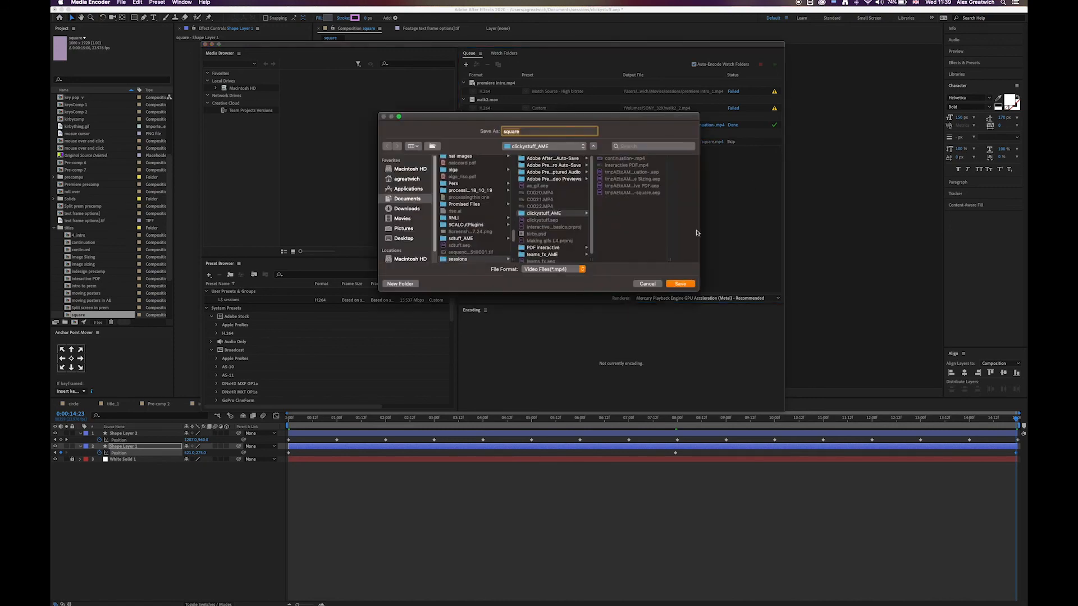
click(649, 286)
click(539, 142)
scroll(647, 356, down, 10)
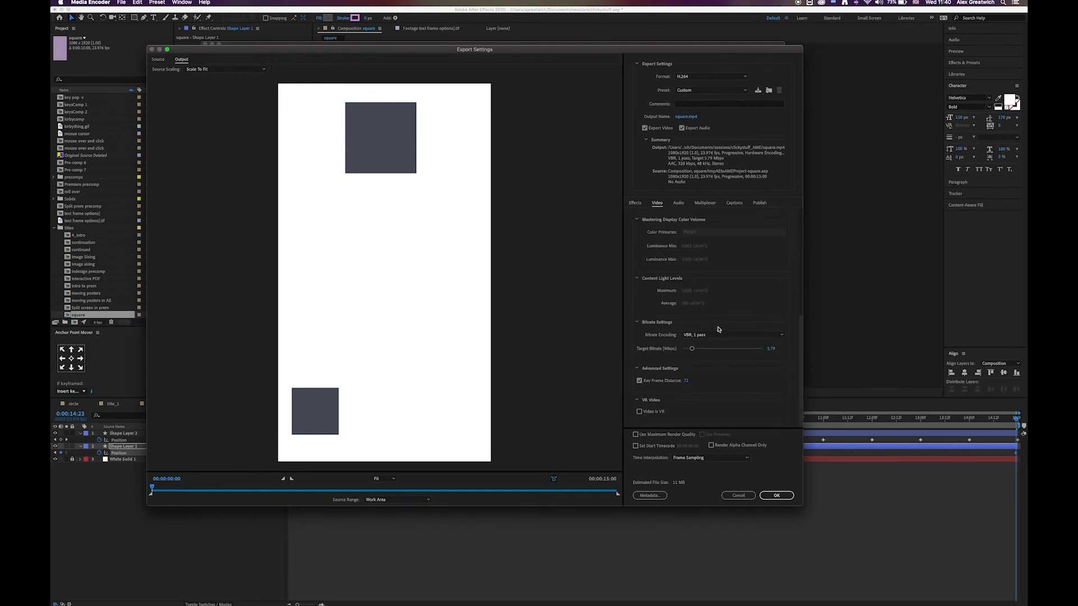
drag(691, 349, 689, 349)
click(782, 498)
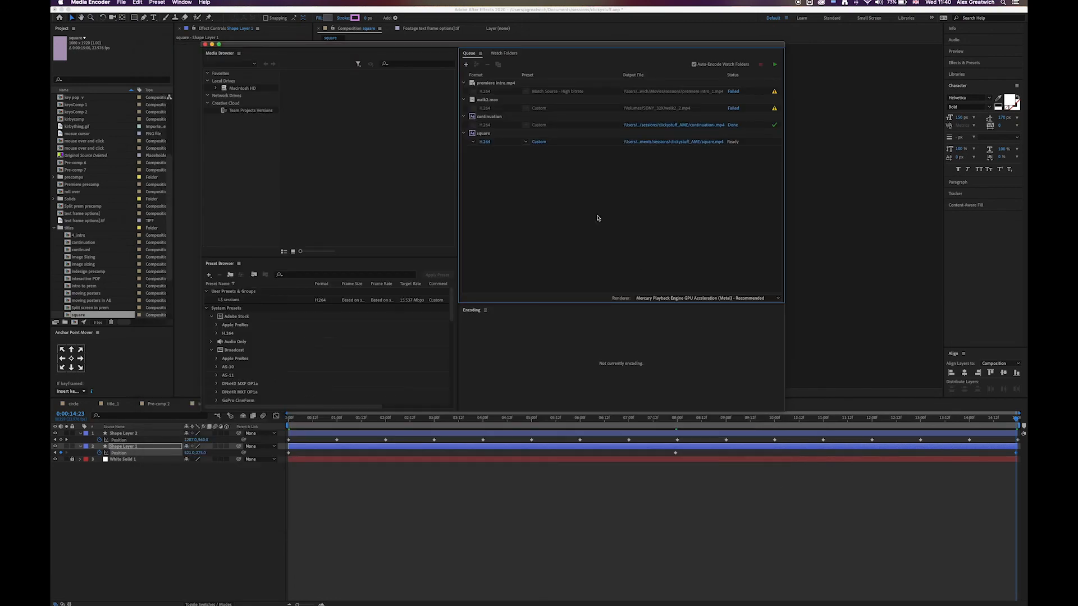
- Duplicate the square composition in the Media Encoder queue
click(502, 136)
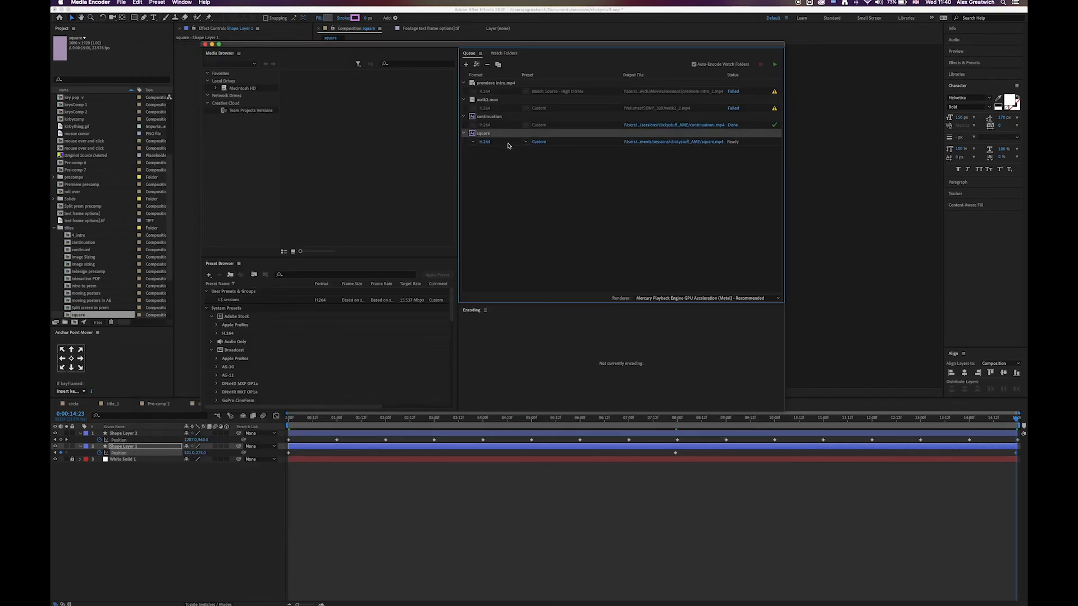
click(511, 162)
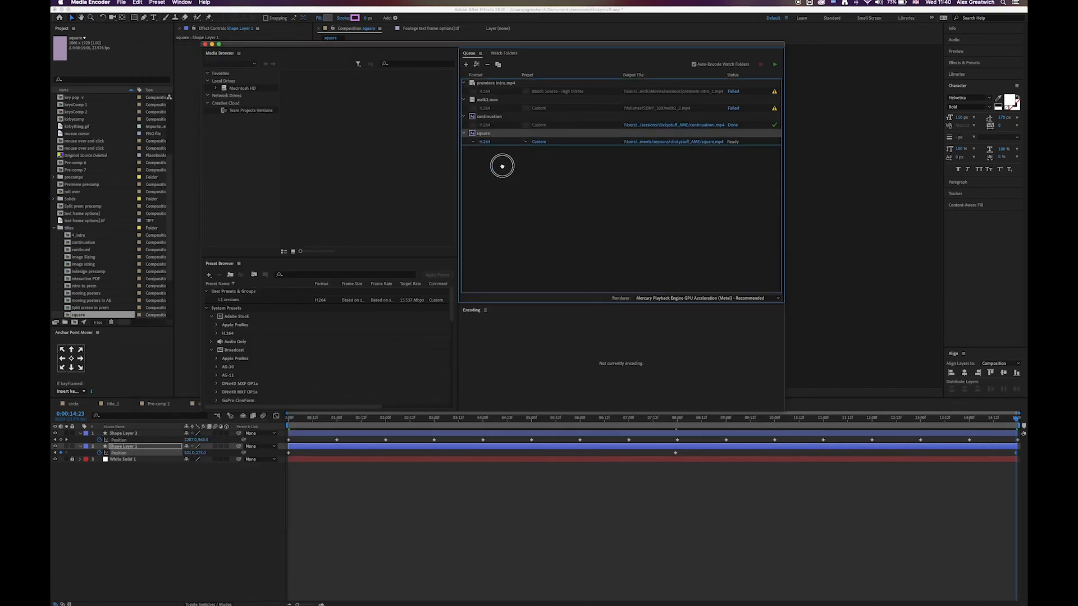
click(492, 136)
click(499, 136)
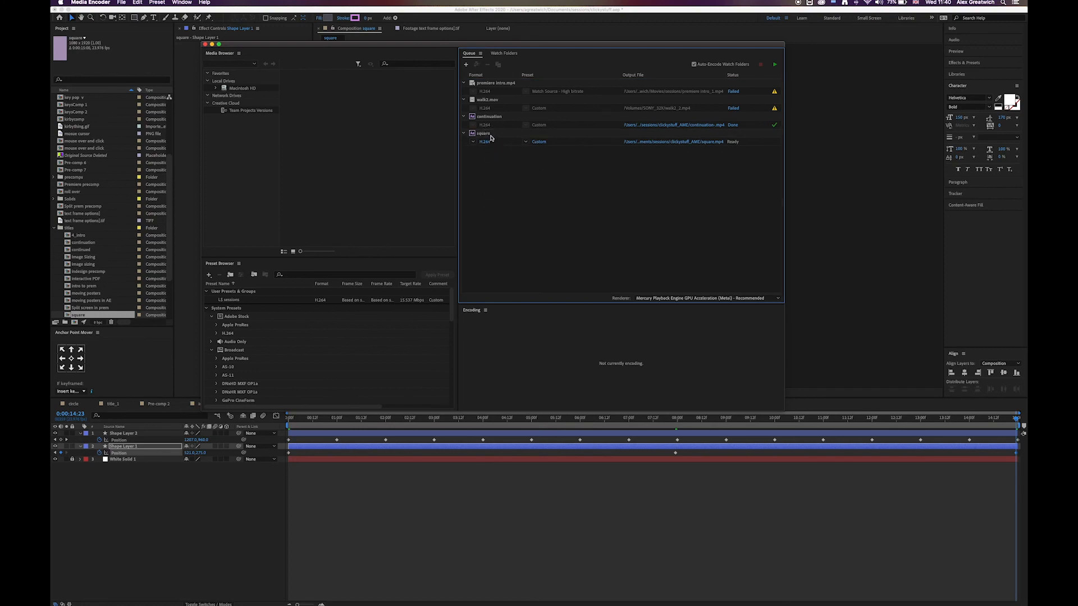
click(490, 136)
click(486, 156)
click(485, 136)
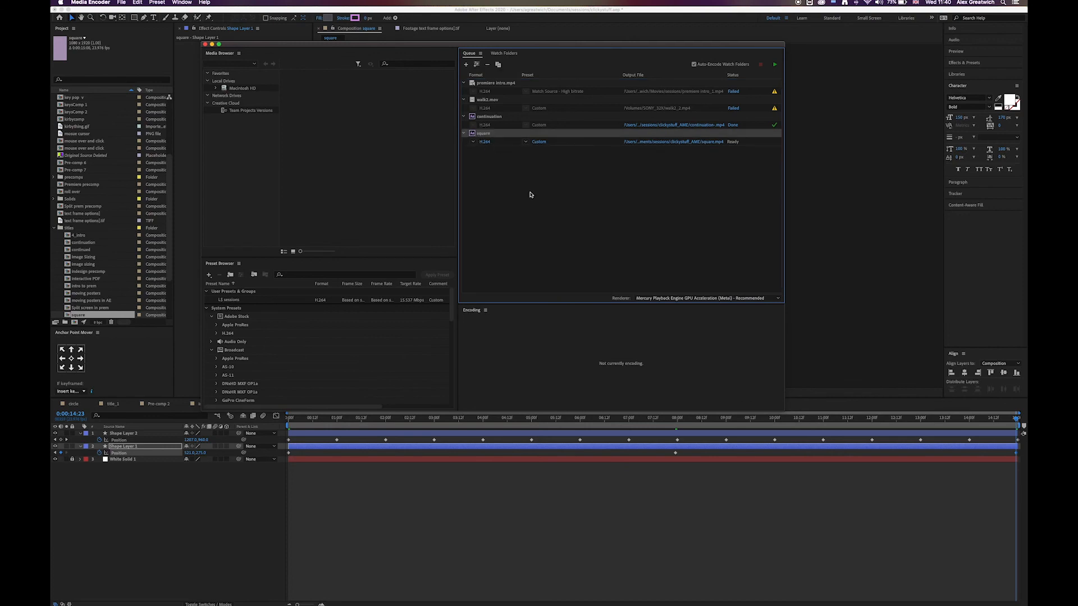
right_click(482, 135)
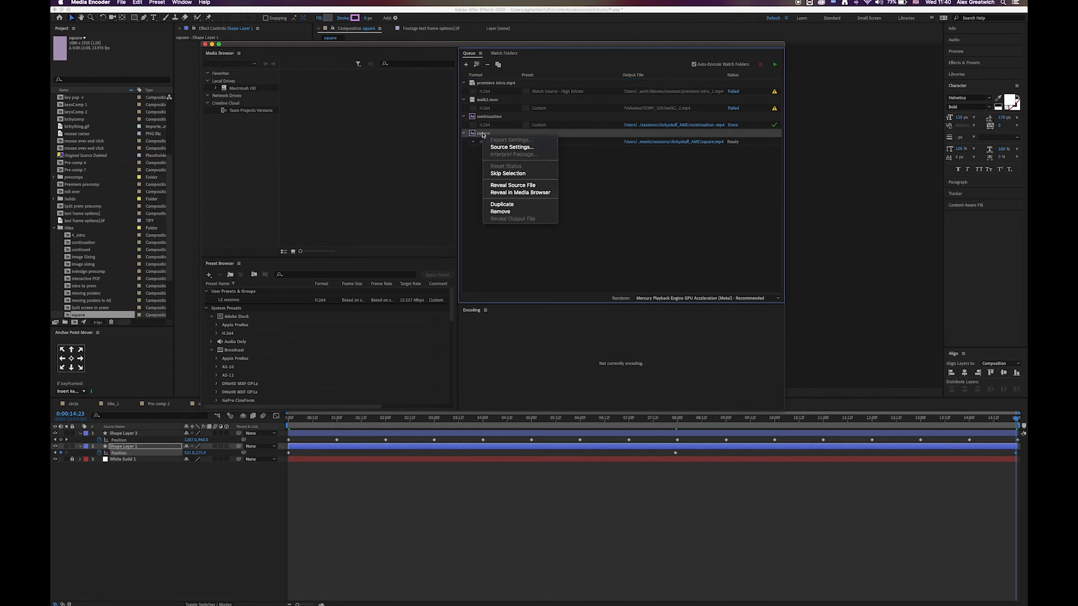
click(514, 205)
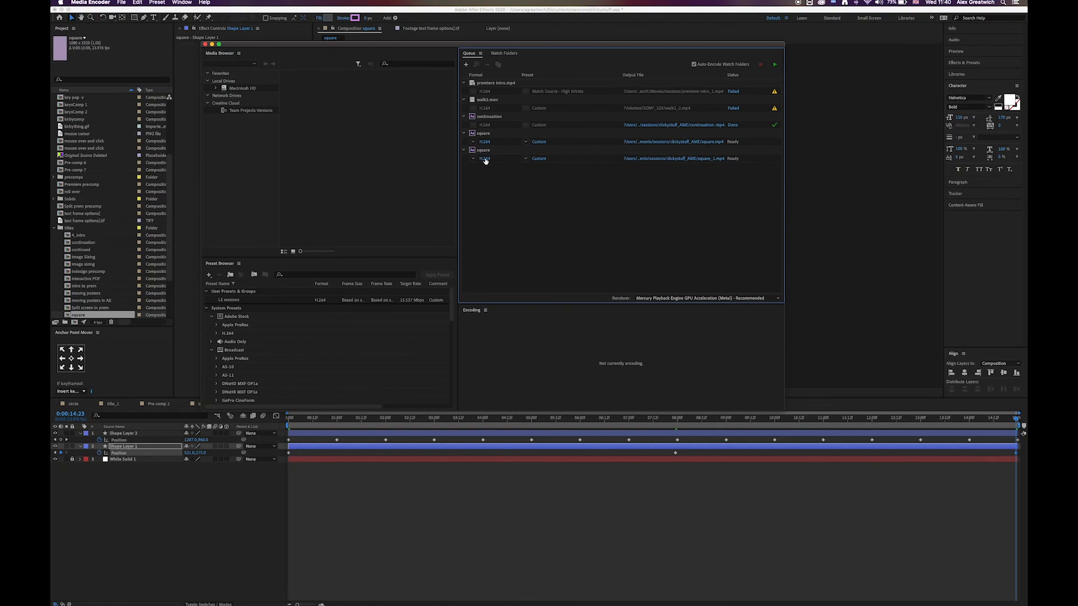
- Raise the duplicated square export's target bitrate to 11.48 Mbps and accept its export settings
click(534, 160)
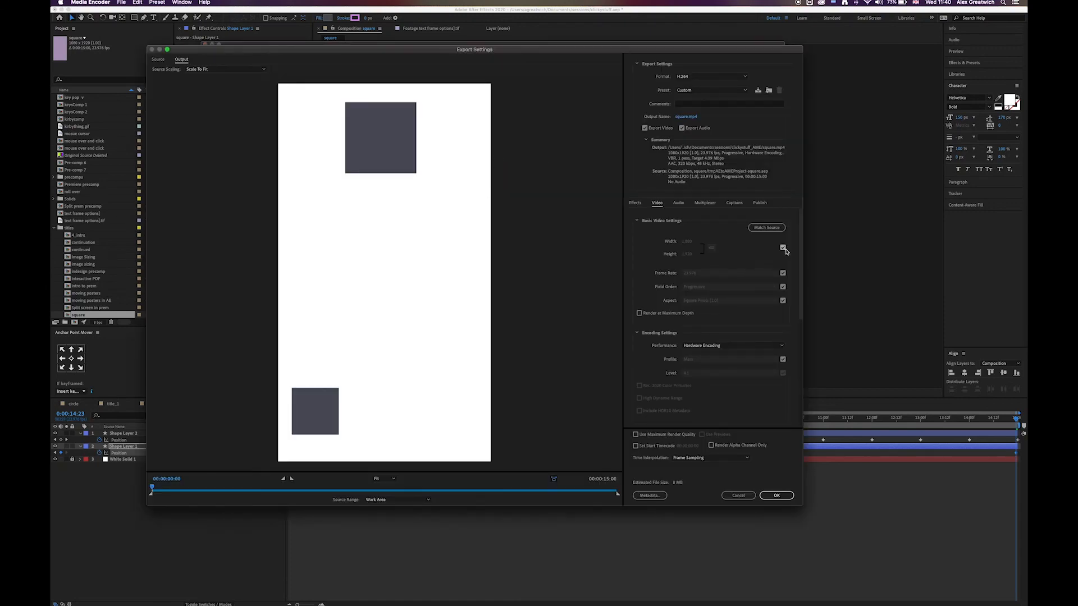
drag(800, 256, 797, 366)
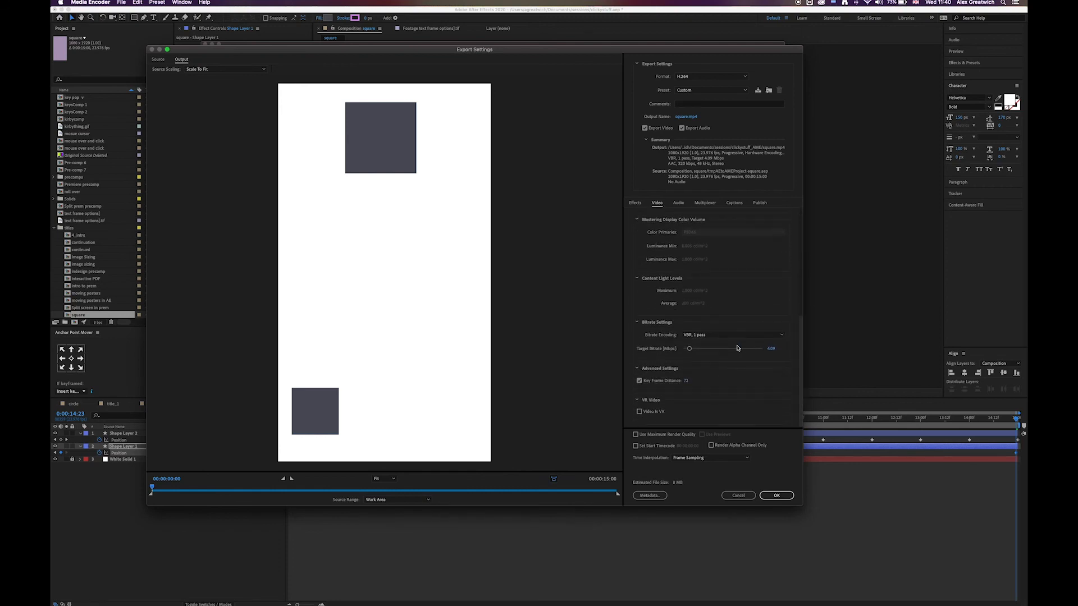
drag(690, 349, 708, 350)
click(687, 381)
click(776, 495)
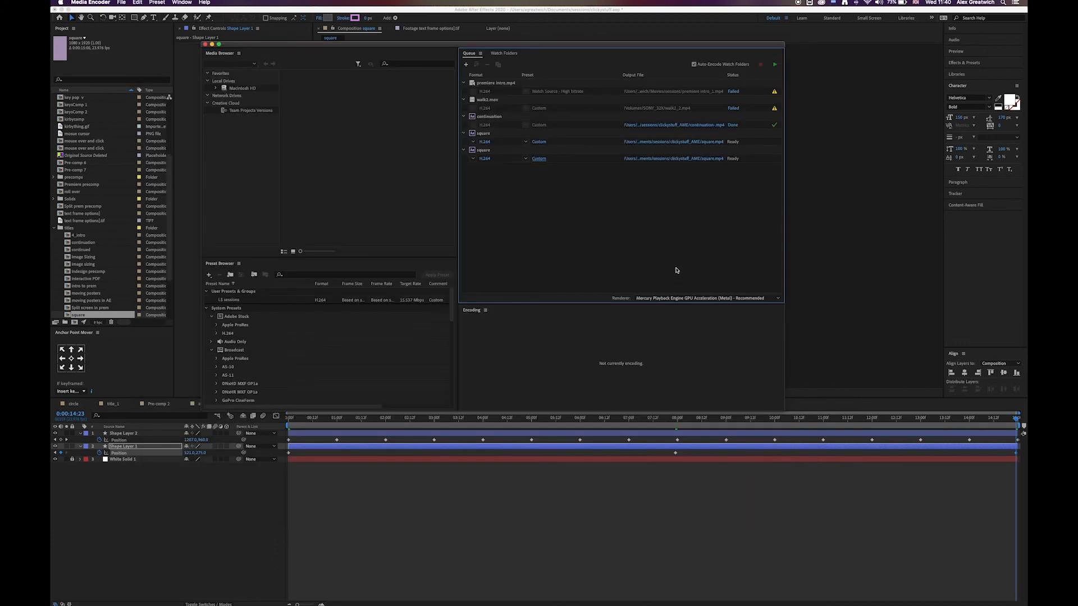
- Select both square exports in the queue and render them
click(630, 150)
click(652, 182)
drag(652, 183, 644, 147)
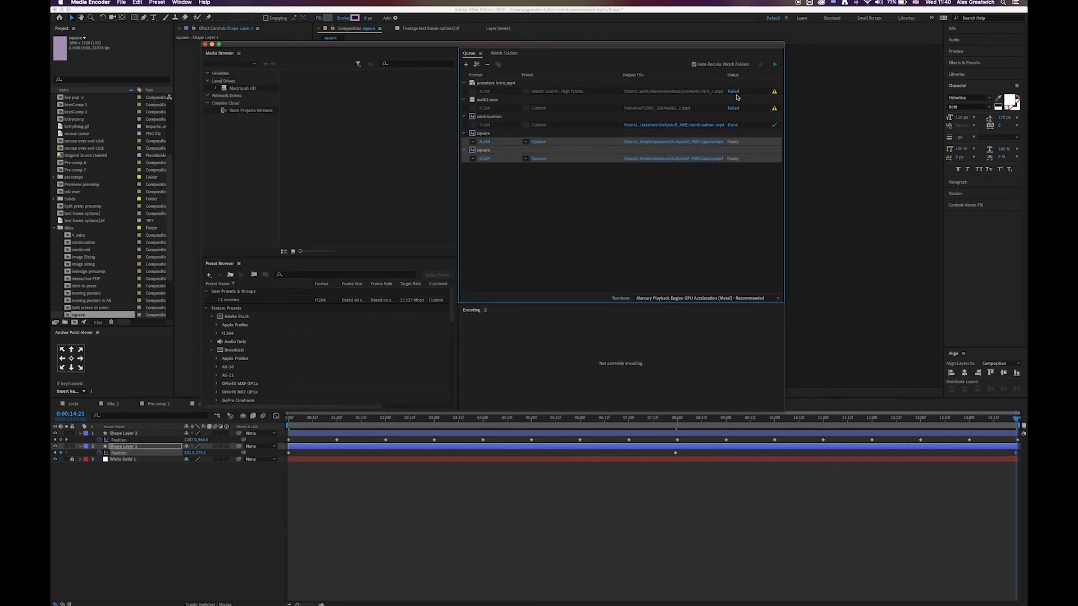
click(774, 64)
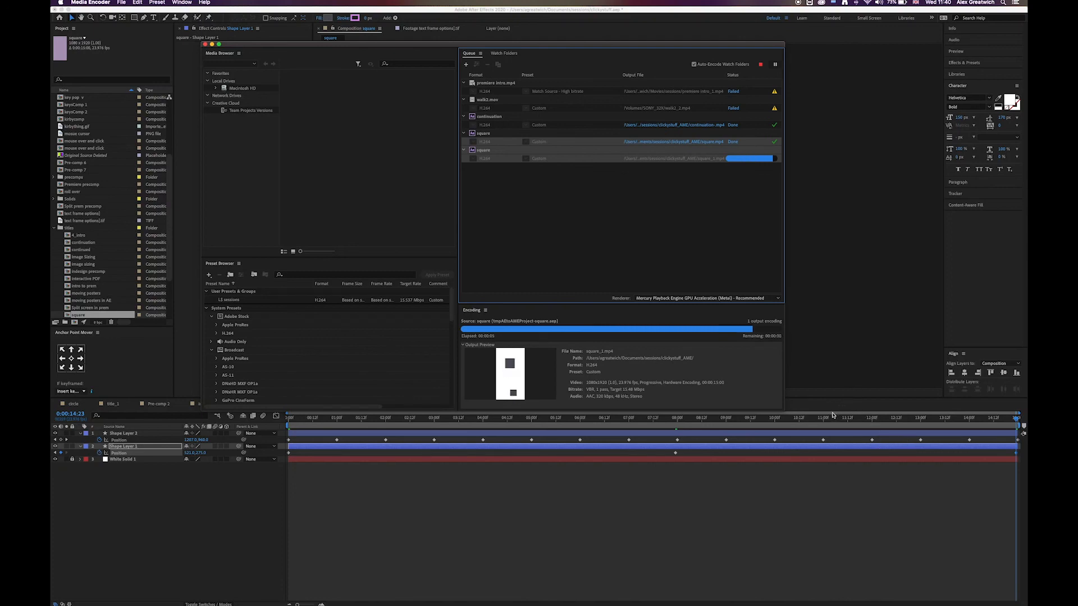
click(658, 175)
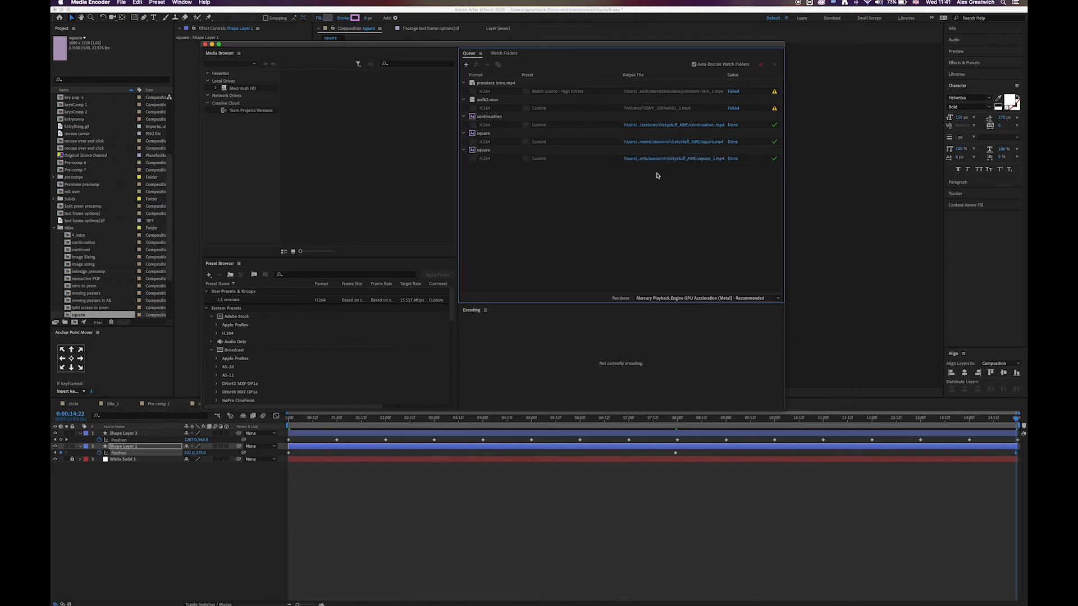
- Reveal the rendered square files in Finder and preview square_1.mp4 and square.mp4 to compare their quality
click(697, 141)
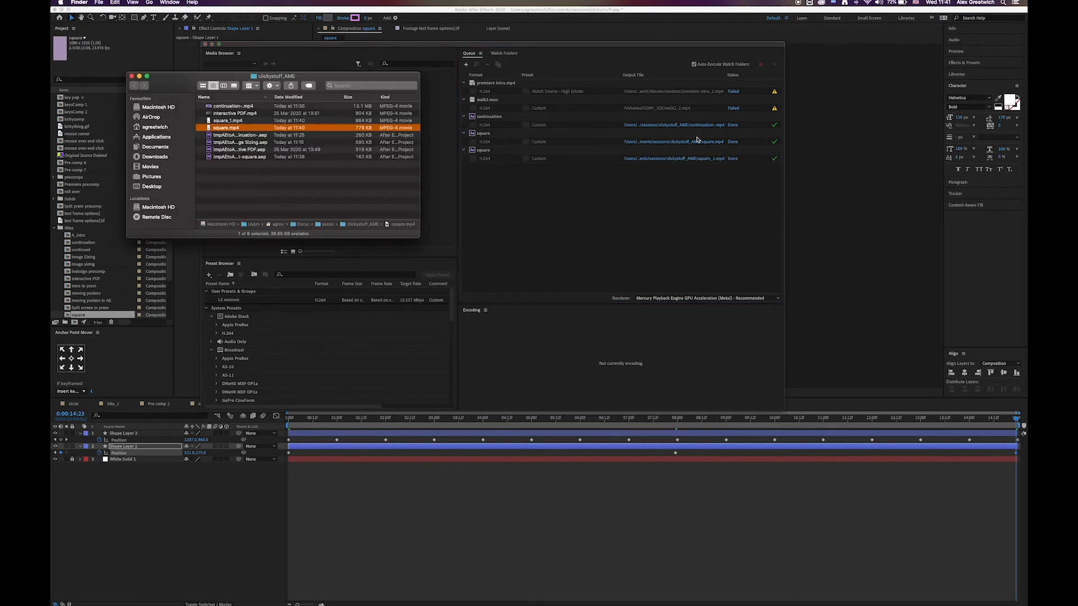
click(291, 181)
click(233, 119)
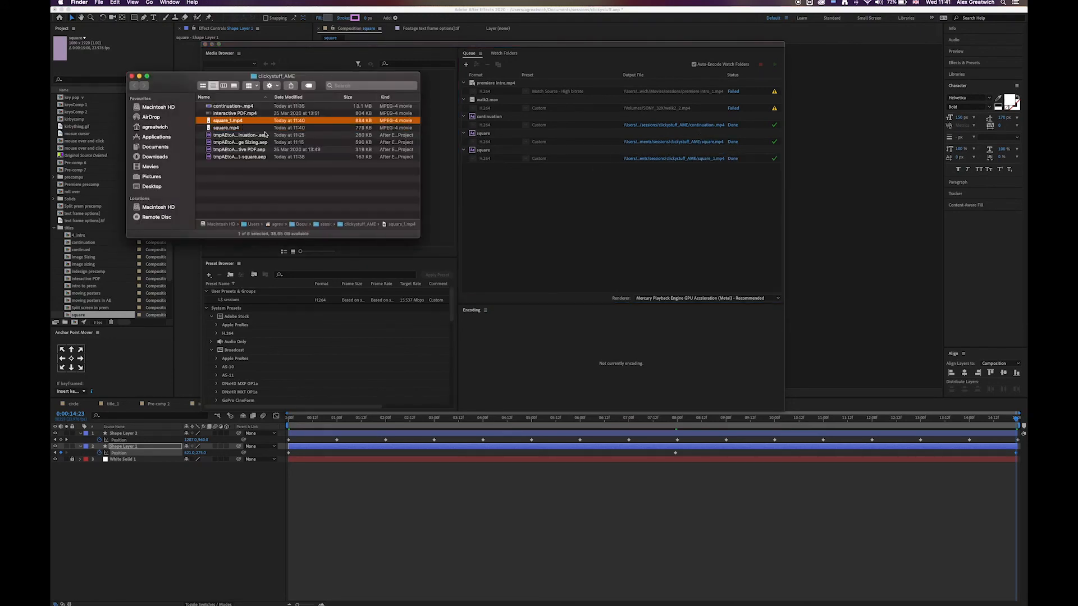
key(space)
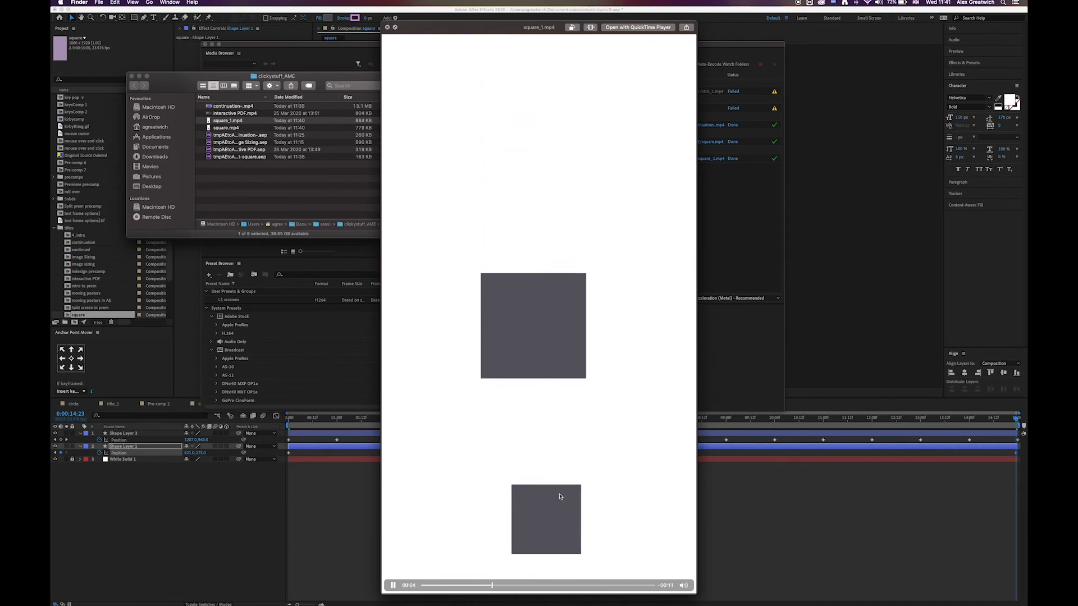
key(space)
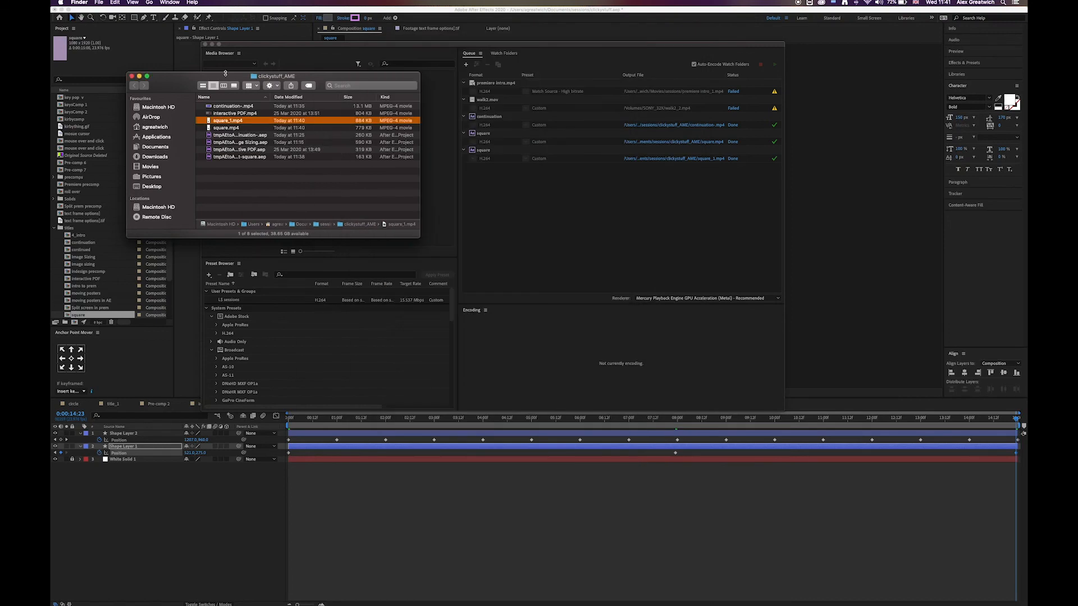
click(224, 128)
key(space)
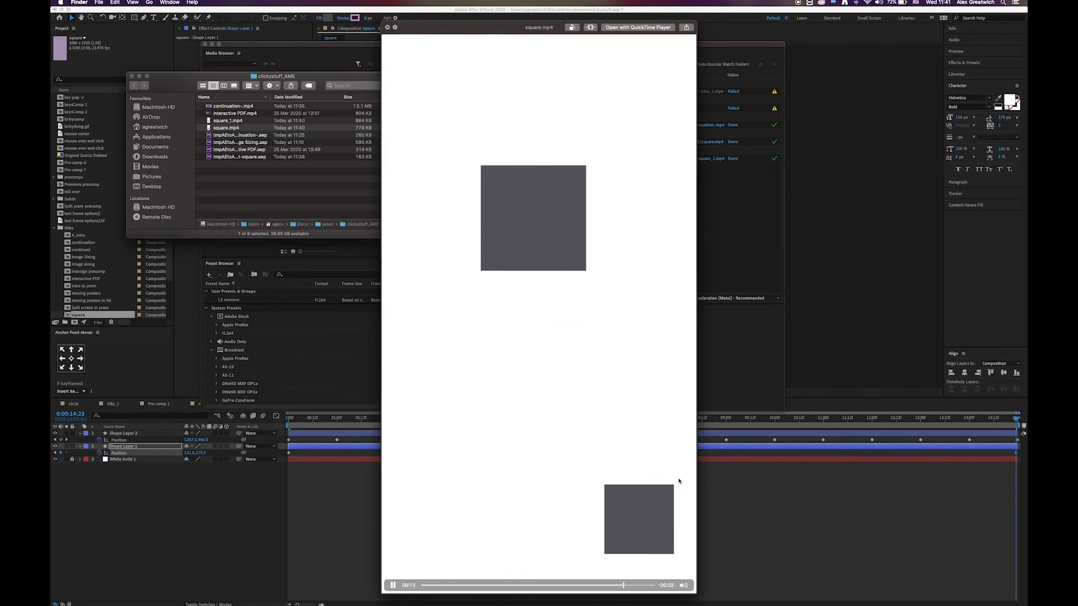
key(space)
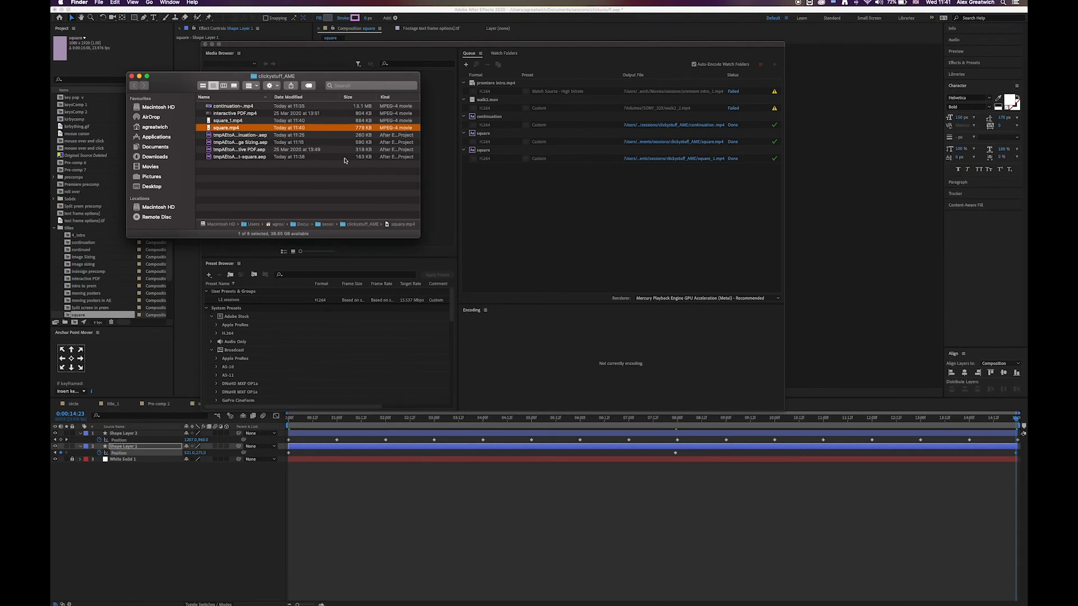
- Compare the file sizes of square_1.mp4 and square.mp4, and return to the Media Encoder queue
click(353, 170)
click(238, 114)
click(236, 120)
click(235, 127)
key(Up)
click(262, 211)
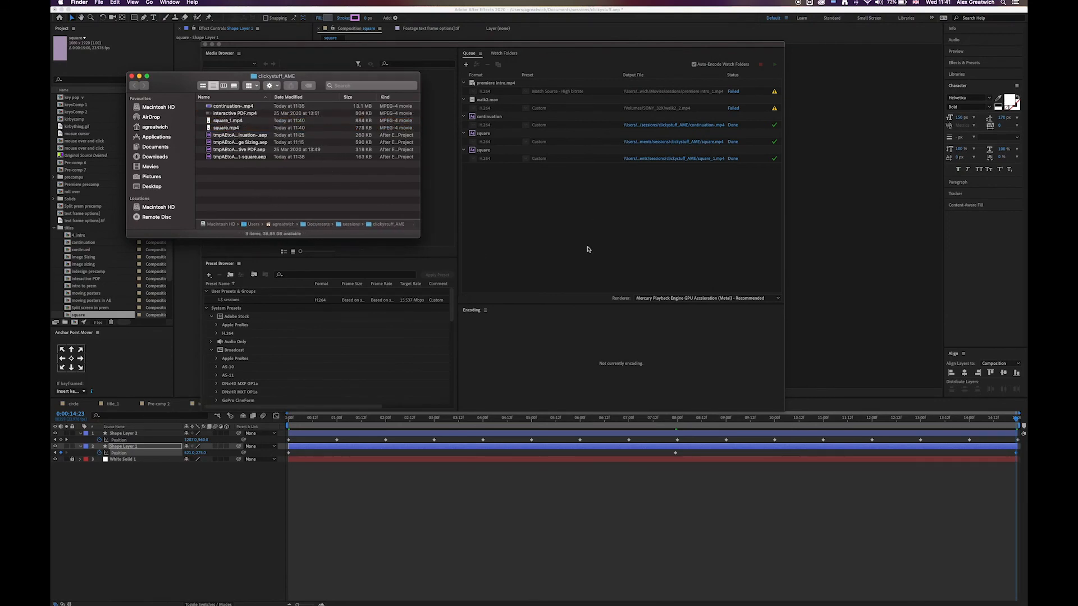
click(656, 260)
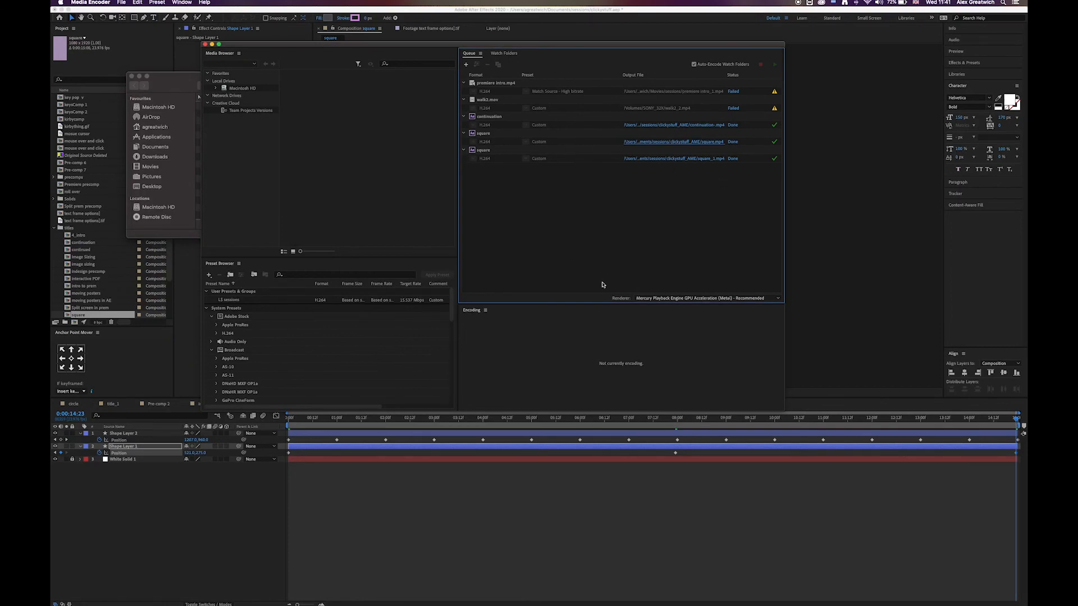